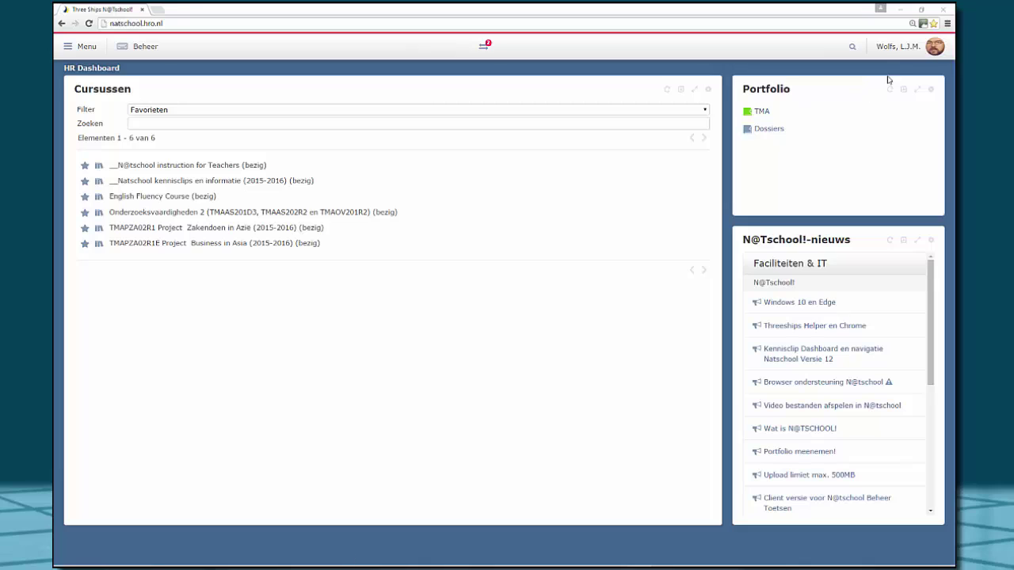
Set the interface language to English and the starting workspace to HR Medewerkers Dashboard, then save
left_click(897, 49)
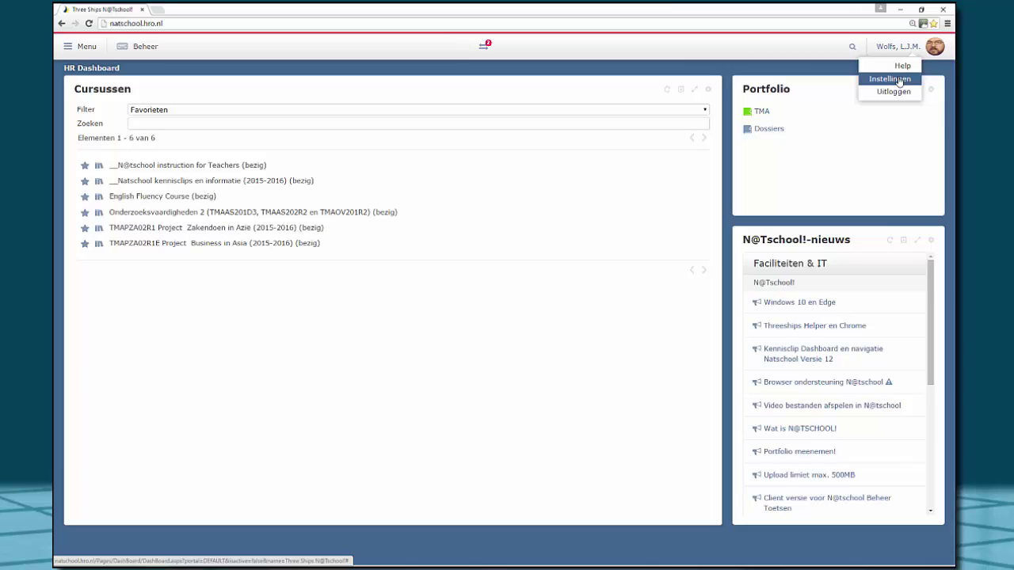
left_click(899, 80)
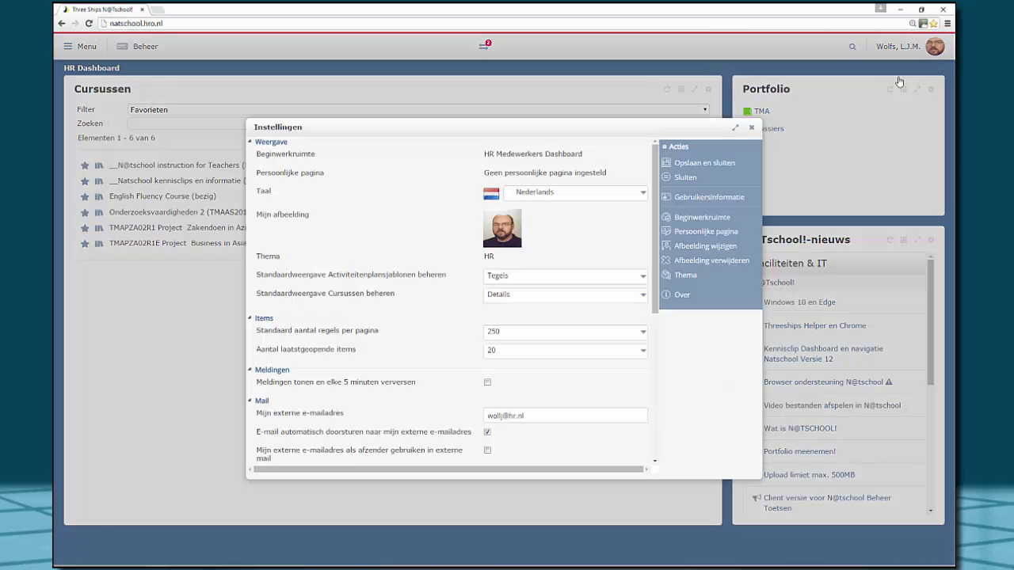
left_click(643, 194)
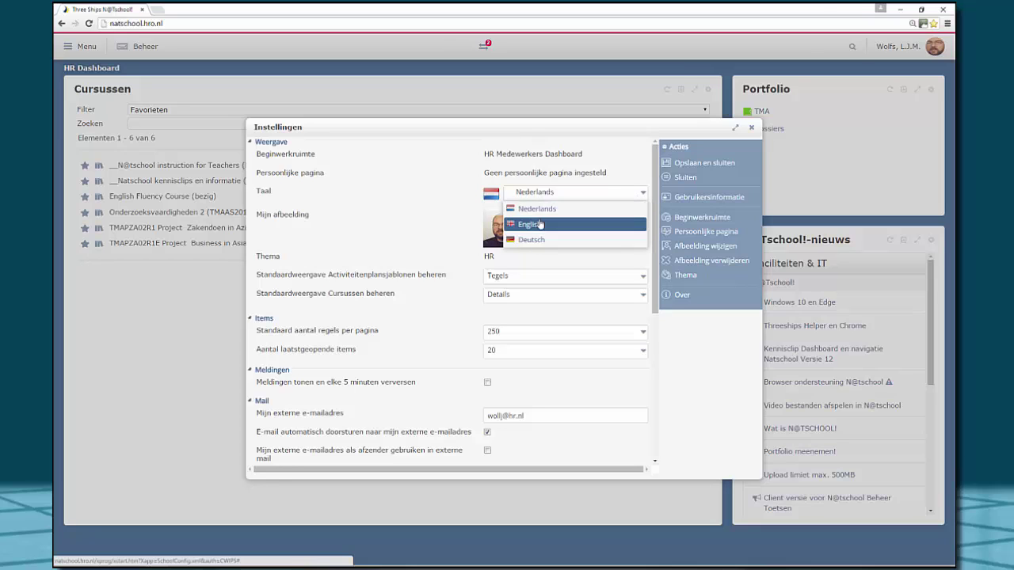
left_click(540, 223)
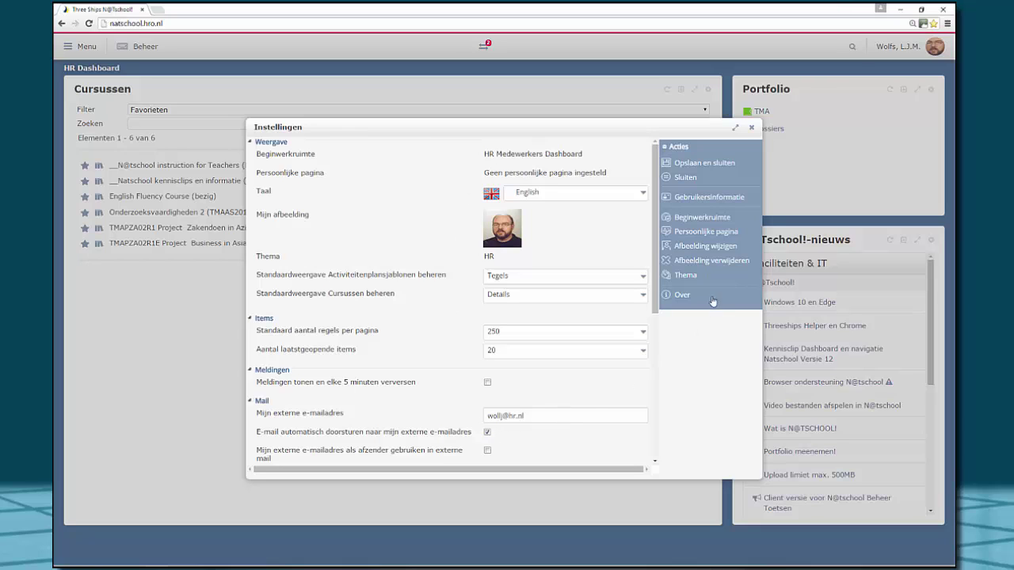
left_click(703, 221)
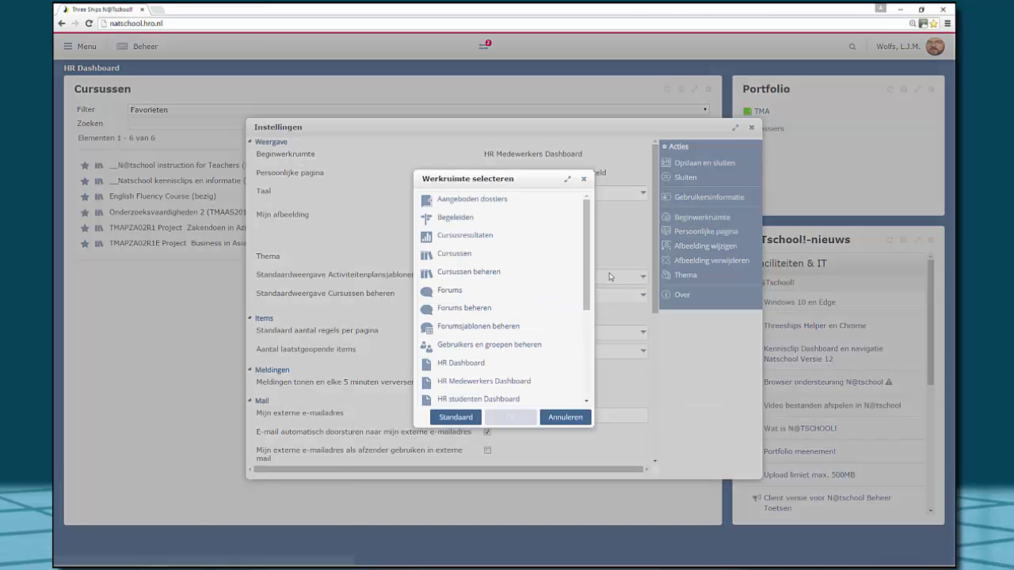
left_click_drag(588, 265, 562, 301)
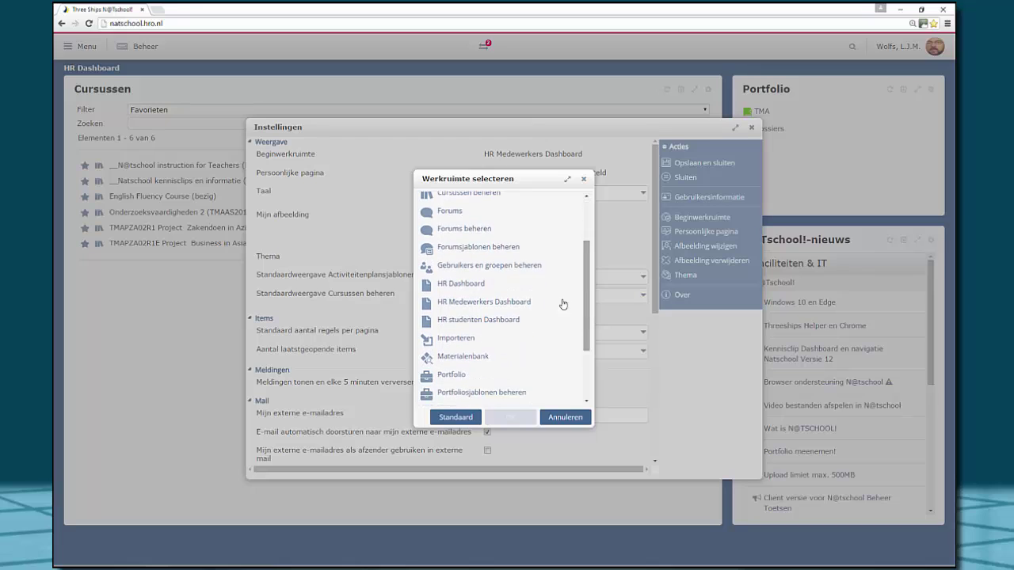
left_click(479, 306)
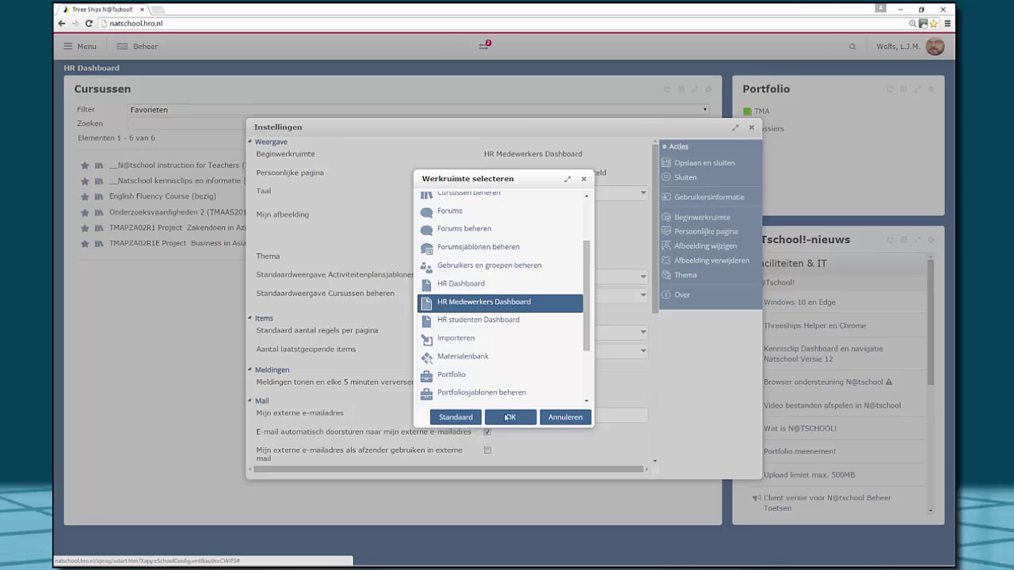
left_click(510, 418)
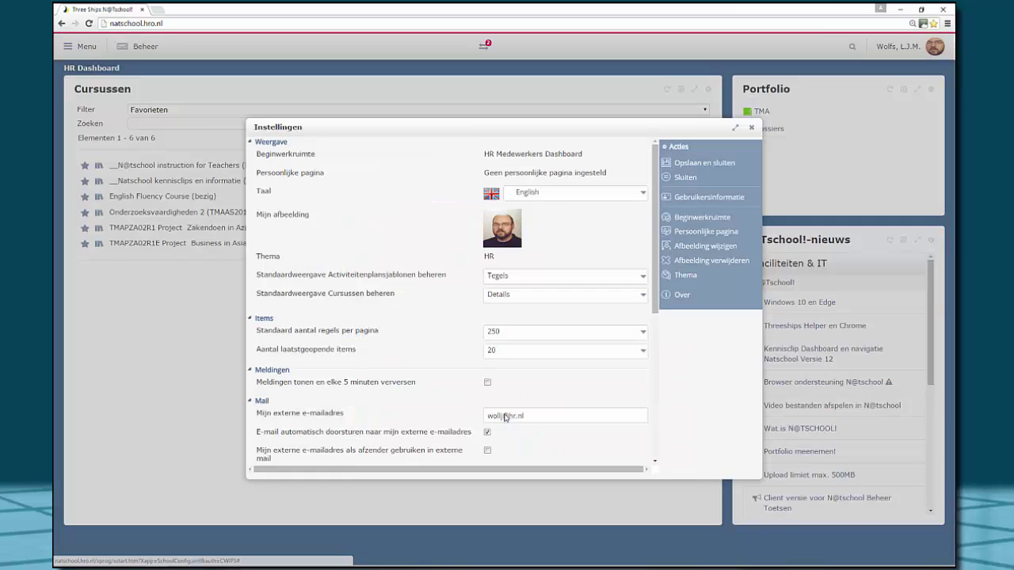
left_click(698, 164)
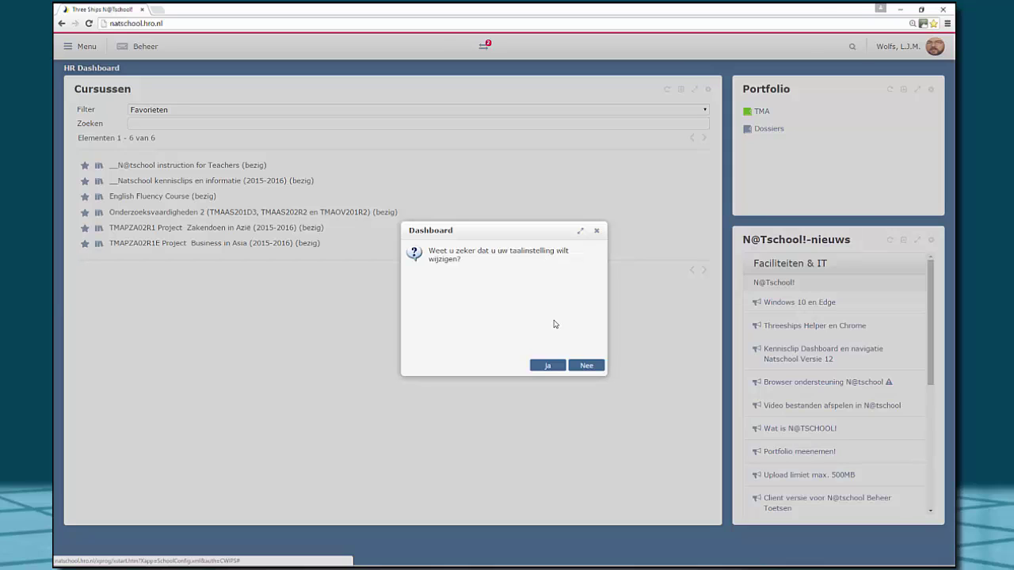
Confirm the language change with Ja, then go to Portfolio from the main menu
left_click(547, 366)
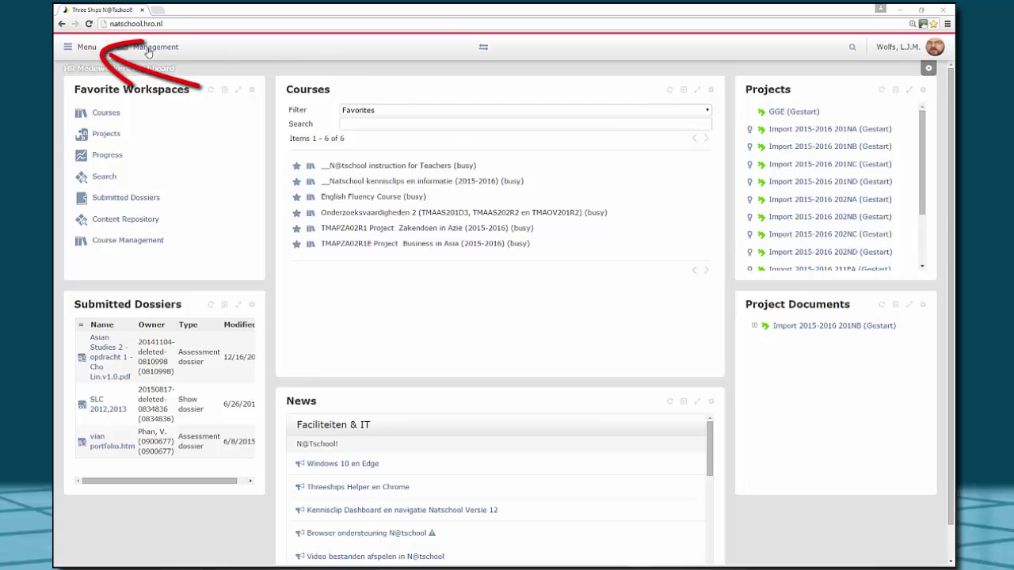
left_click(85, 47)
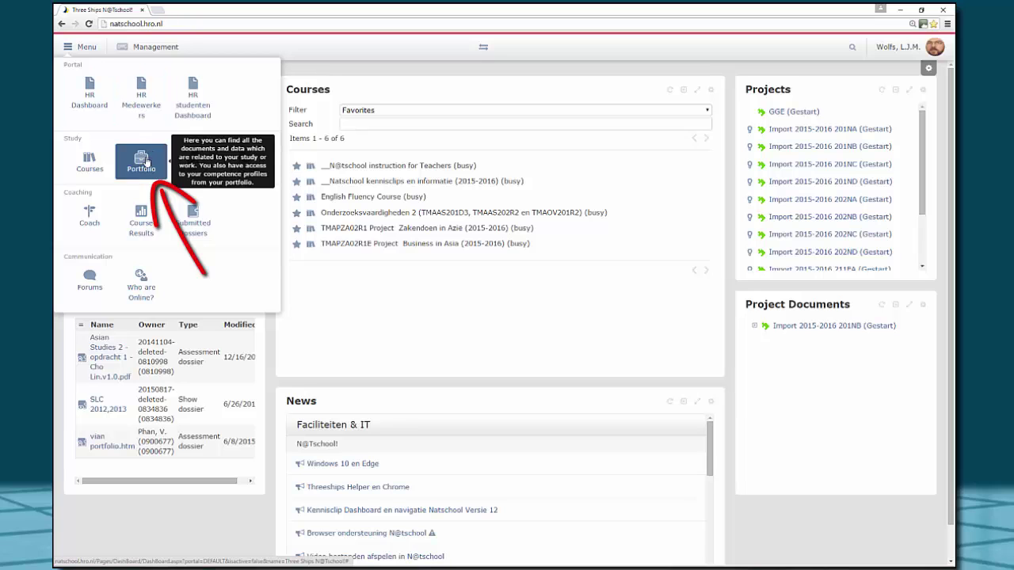
left_click(145, 161)
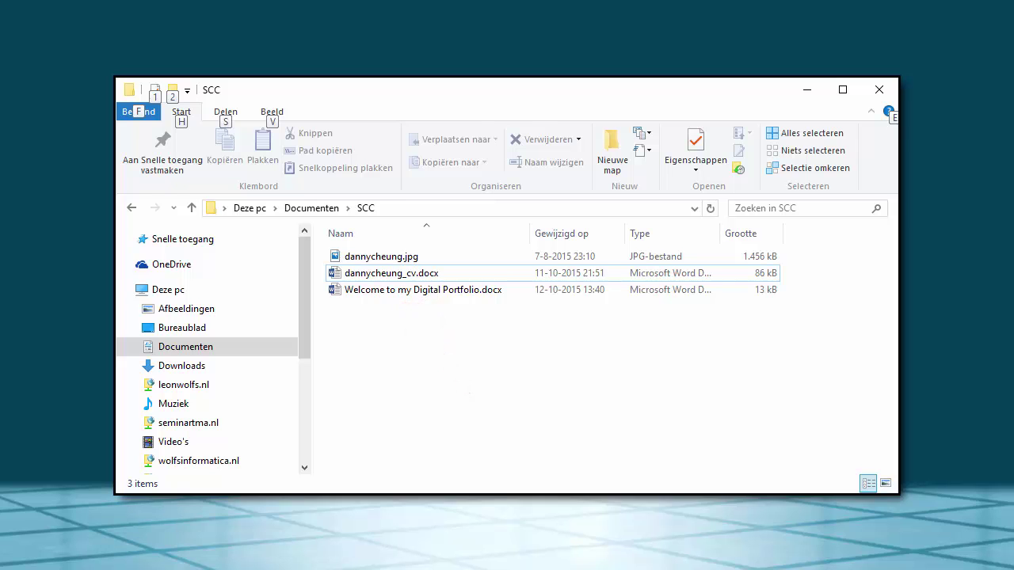
Switch from File Explorer back to the N@tschool Portfolio page in Chrome
key("alt+Tab")
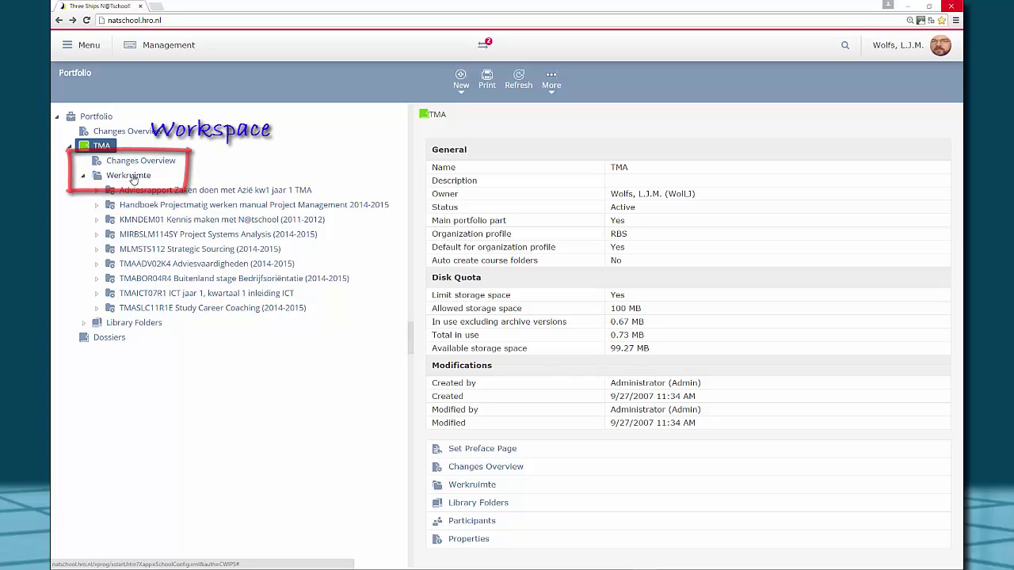
Create a folder named 'Study Career Coaching' inside Werkruimte
left_click(131, 176)
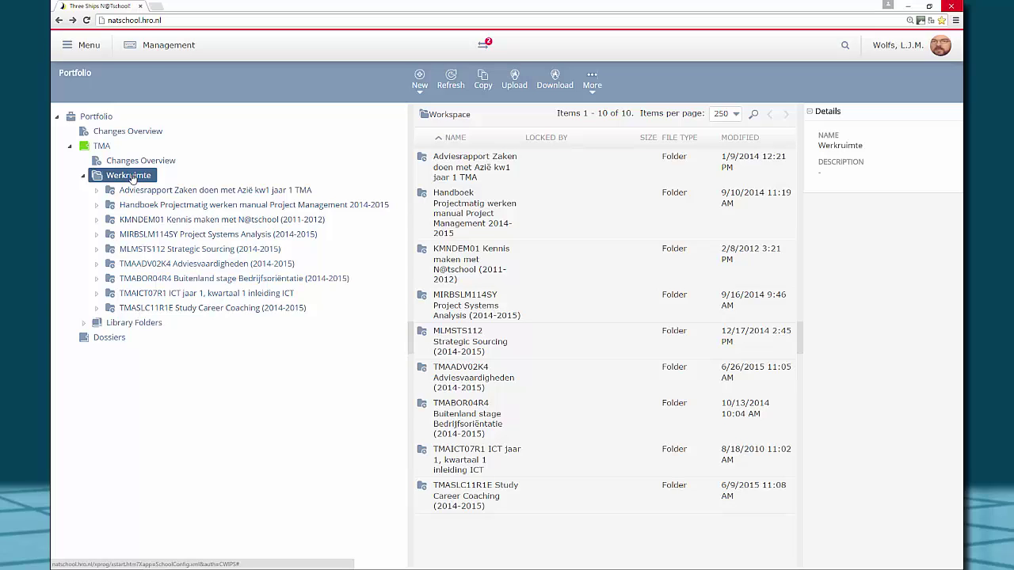
right_click(132, 178)
mouse_move(173, 184)
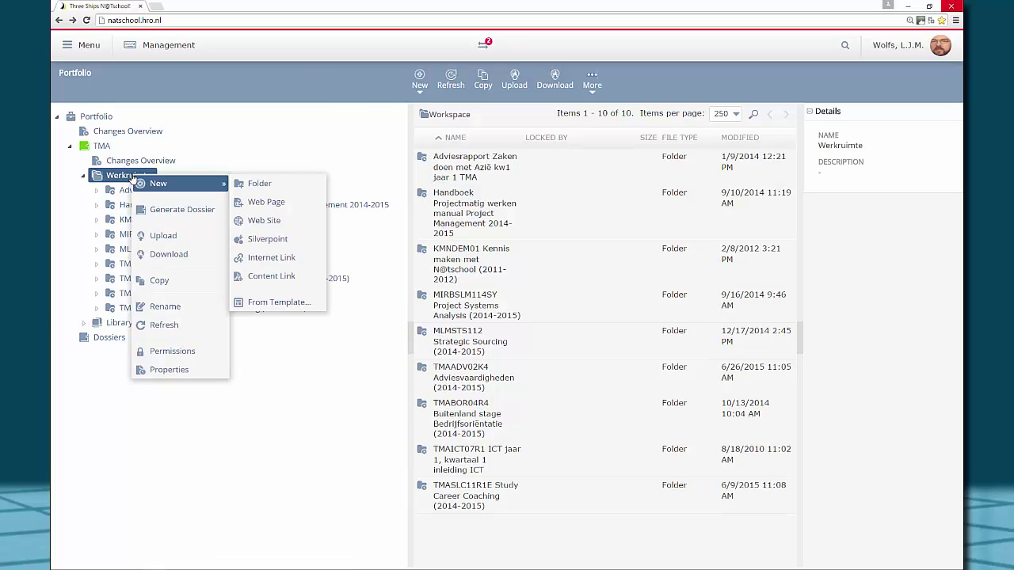
left_click(259, 183)
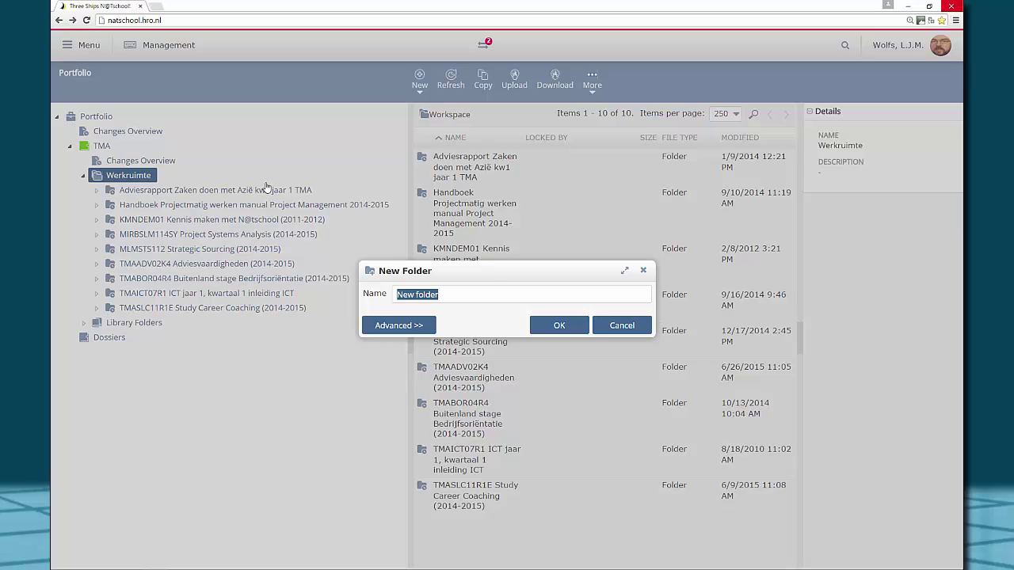
type("Study Career C")
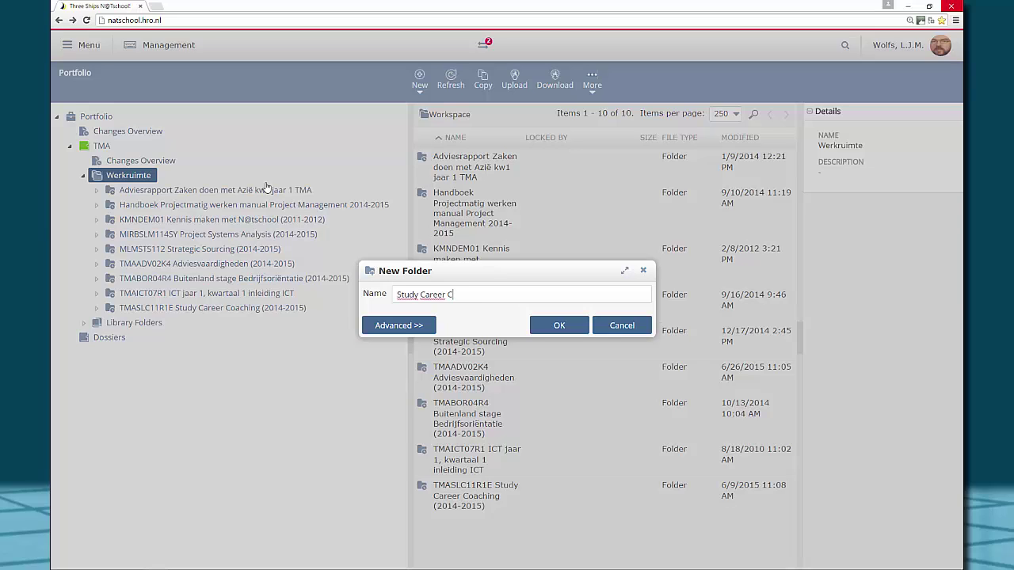
type("oaching")
left_click(558, 329)
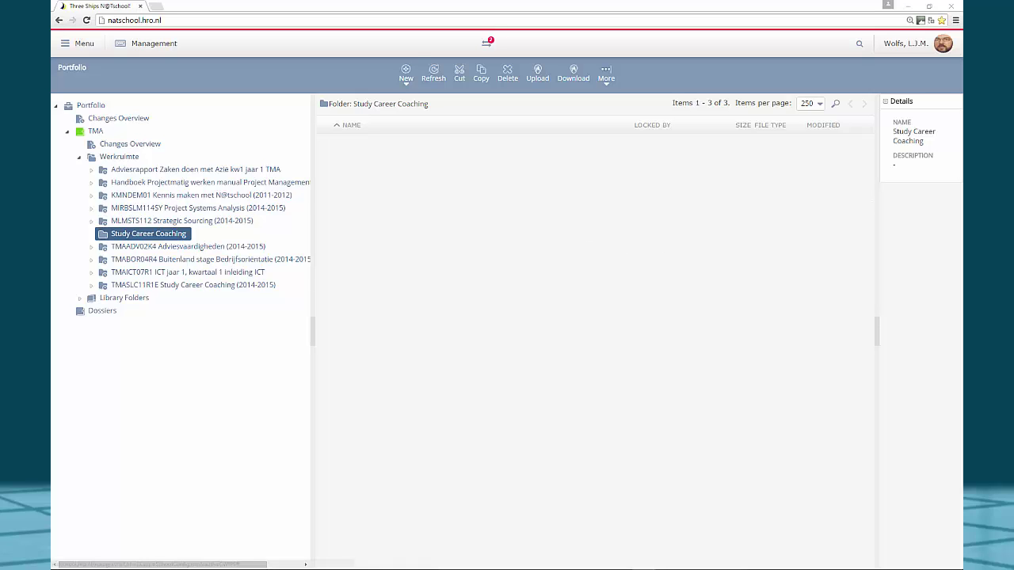
Create a web page named 'Opening page DPF' plus the student's name in the folder
left_click(405, 77)
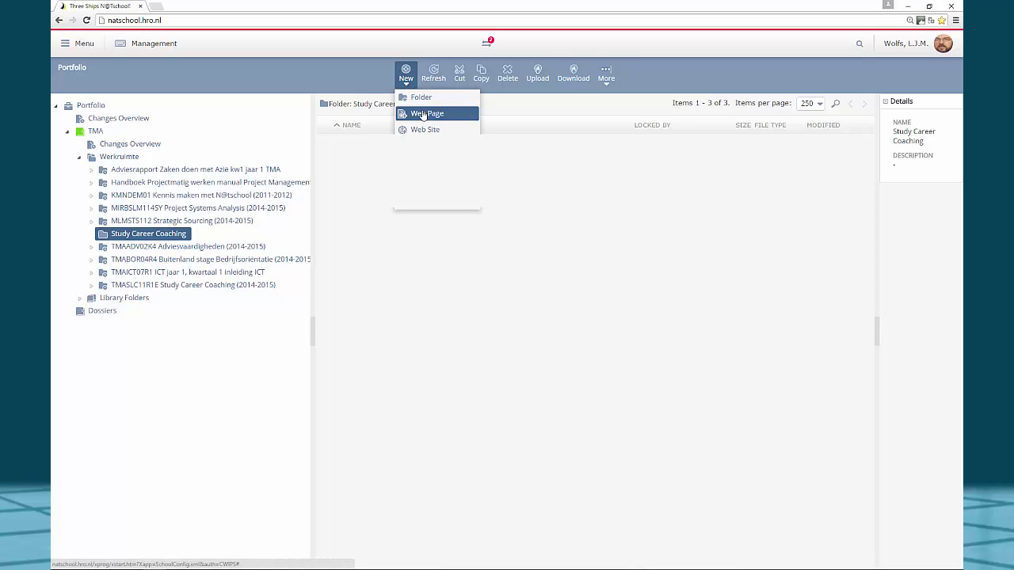
right_click(412, 253)
mouse_move(428, 259)
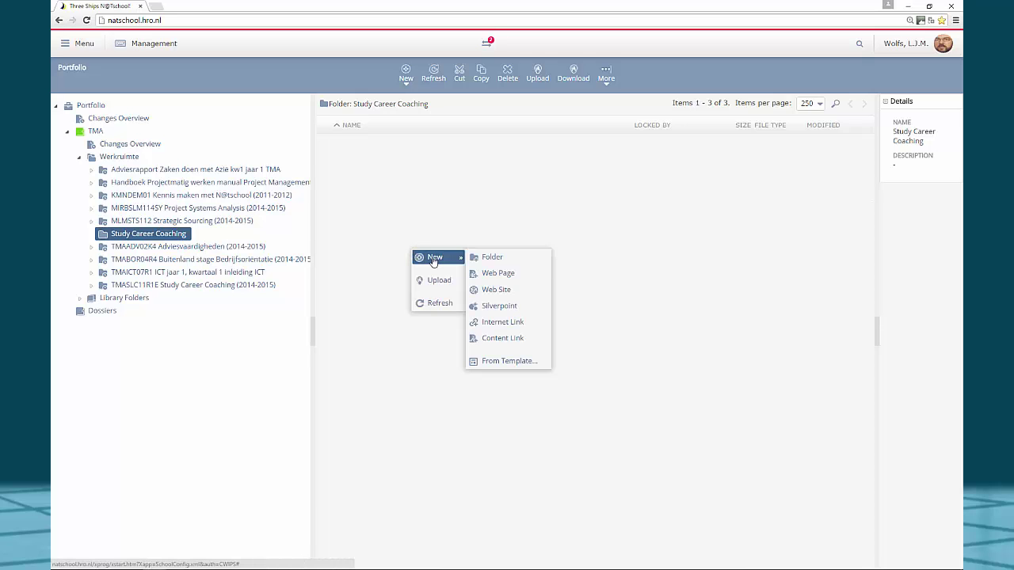
left_click(499, 274)
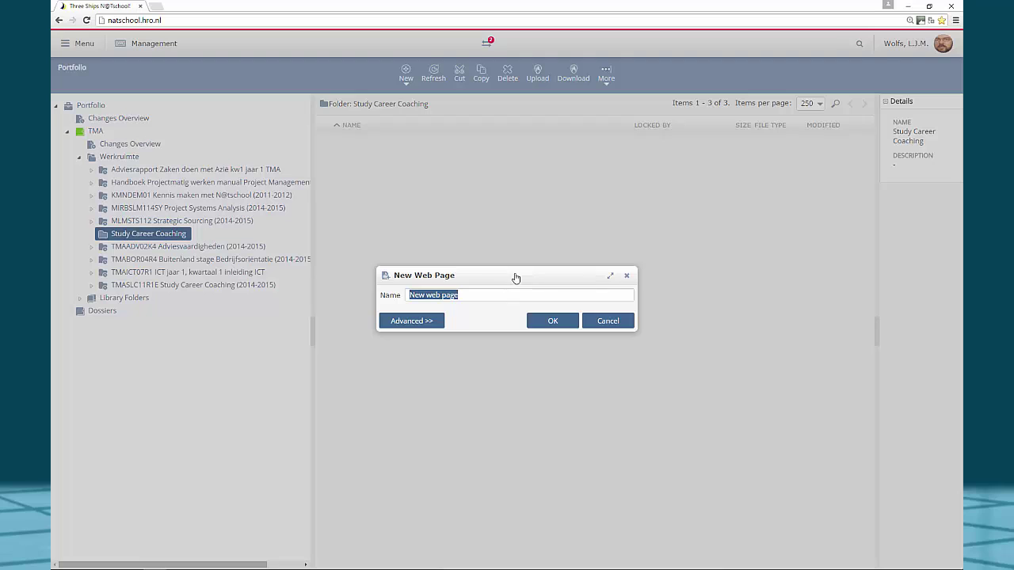
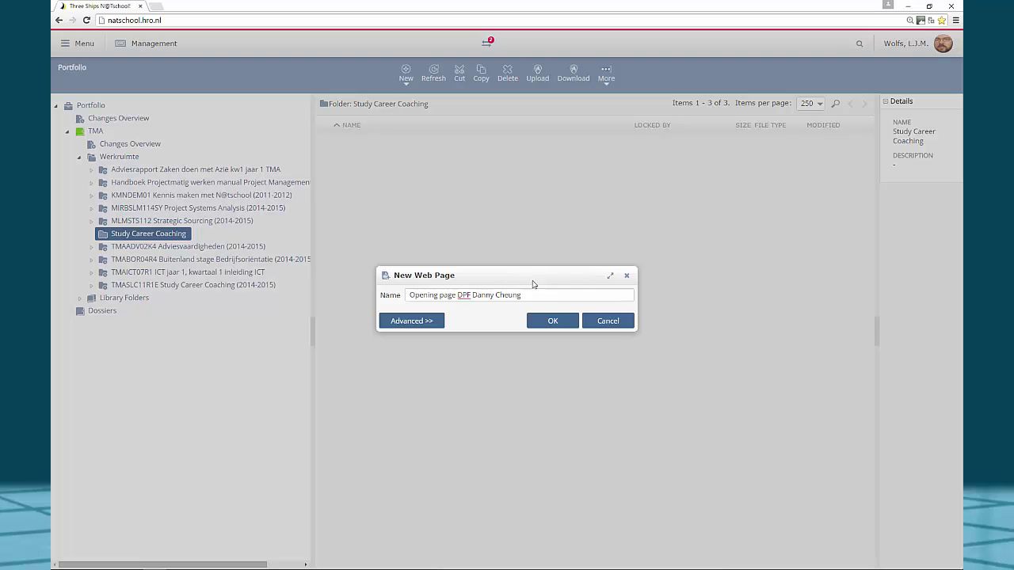
left_click(555, 327)
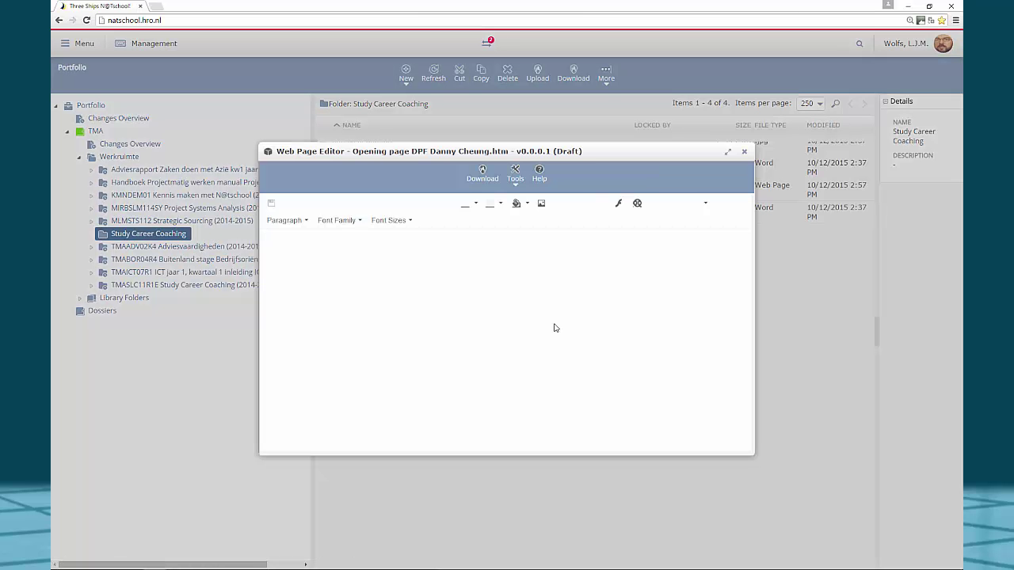
Write 'Welcome to my Digital Portfolio' at the top of the page, followed by a new line
left_click(437, 287)
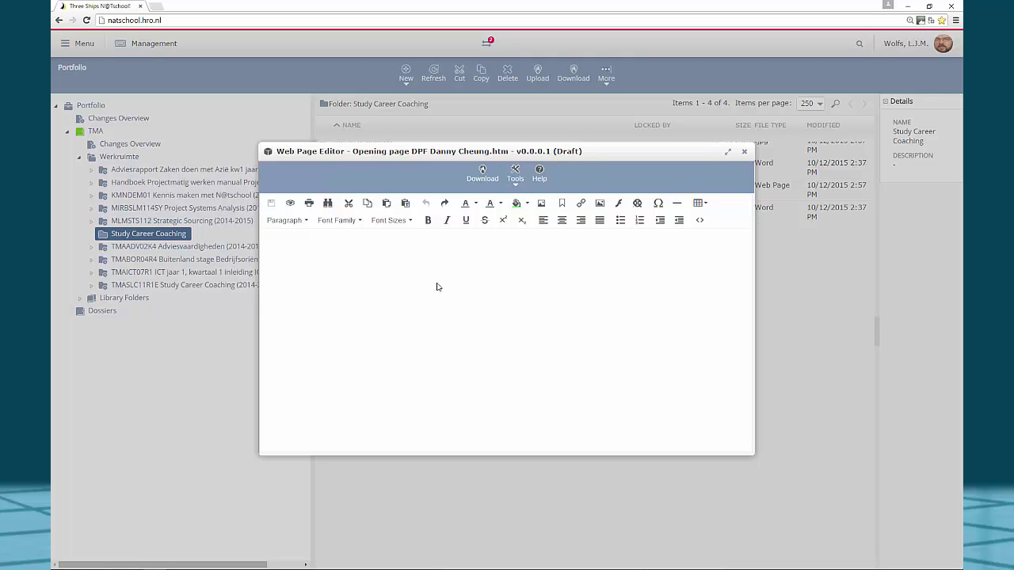
type("Welcome to my Digital Portfolio")
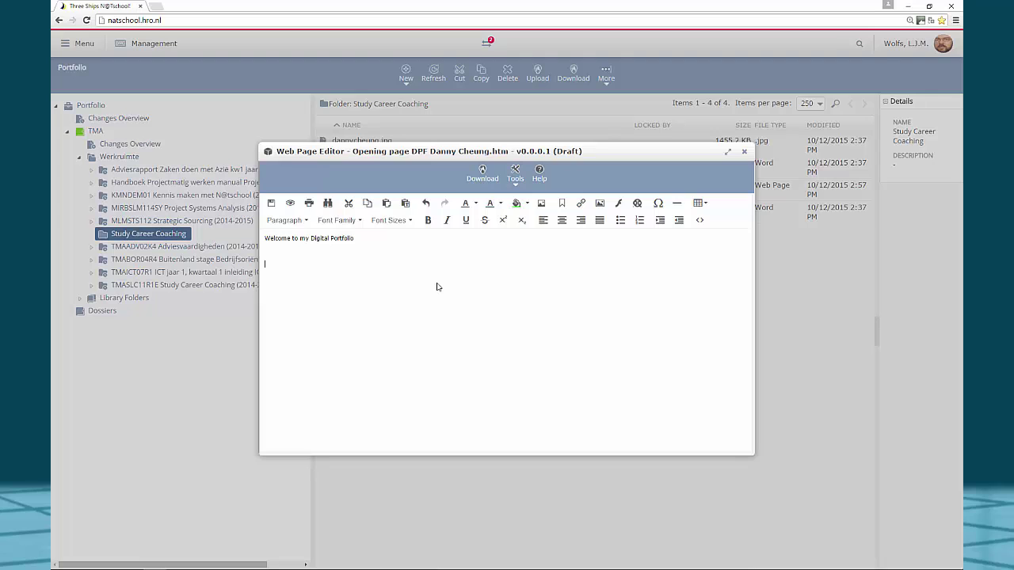
key("Return")
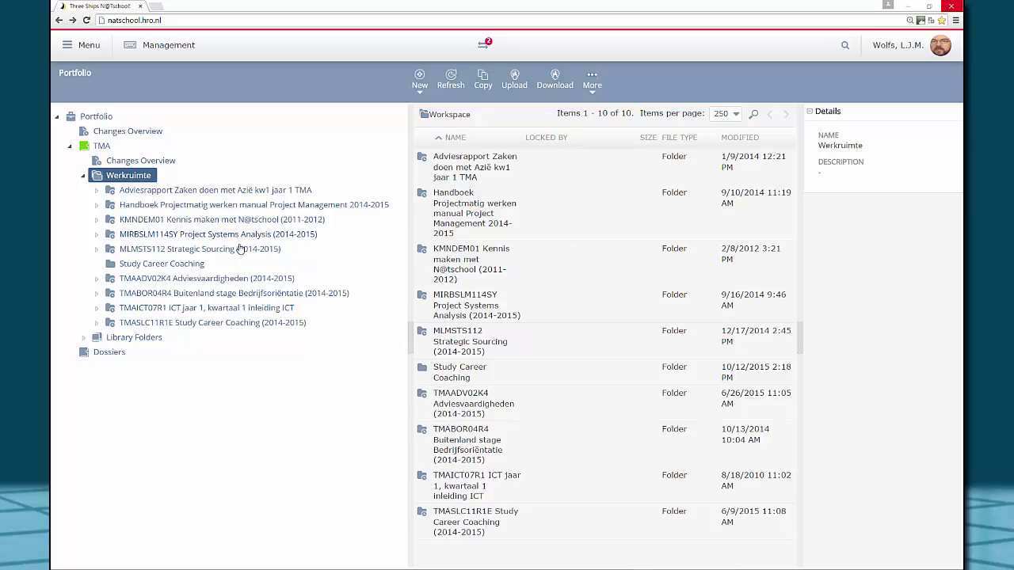
Open Study Career Coaching and start an upload, choosing to select a local file
left_click(155, 264)
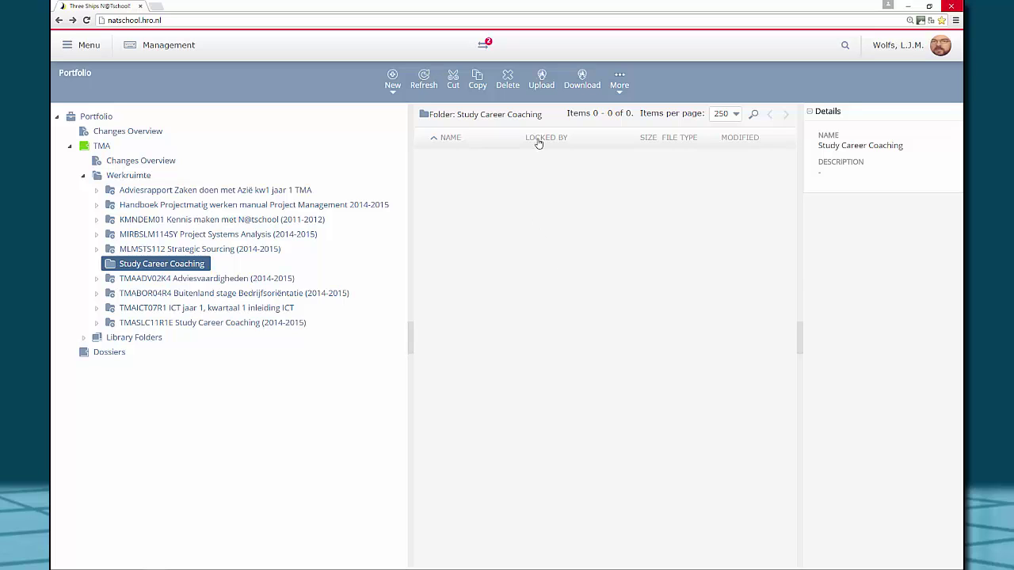
left_click(544, 85)
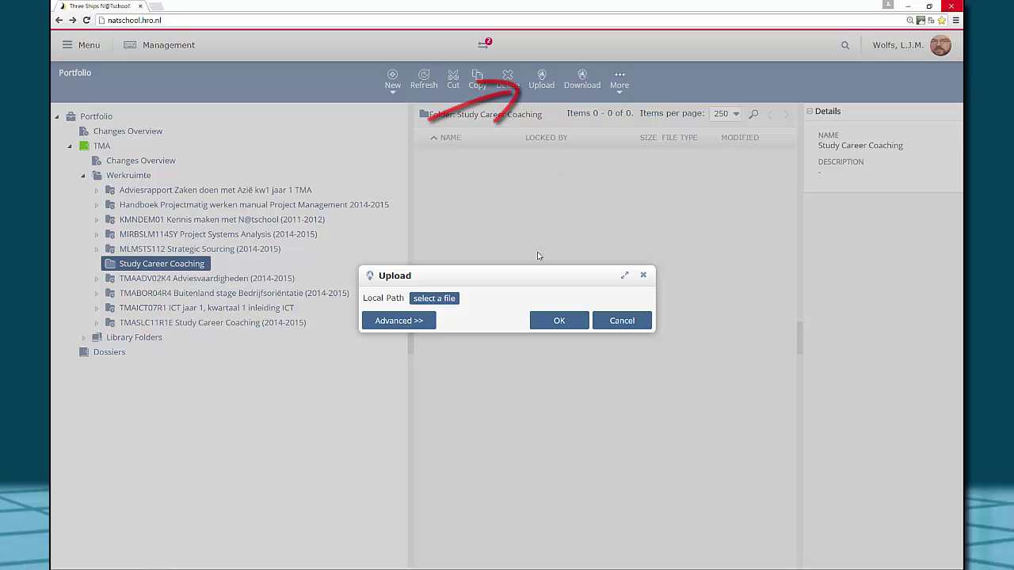
left_click(448, 301)
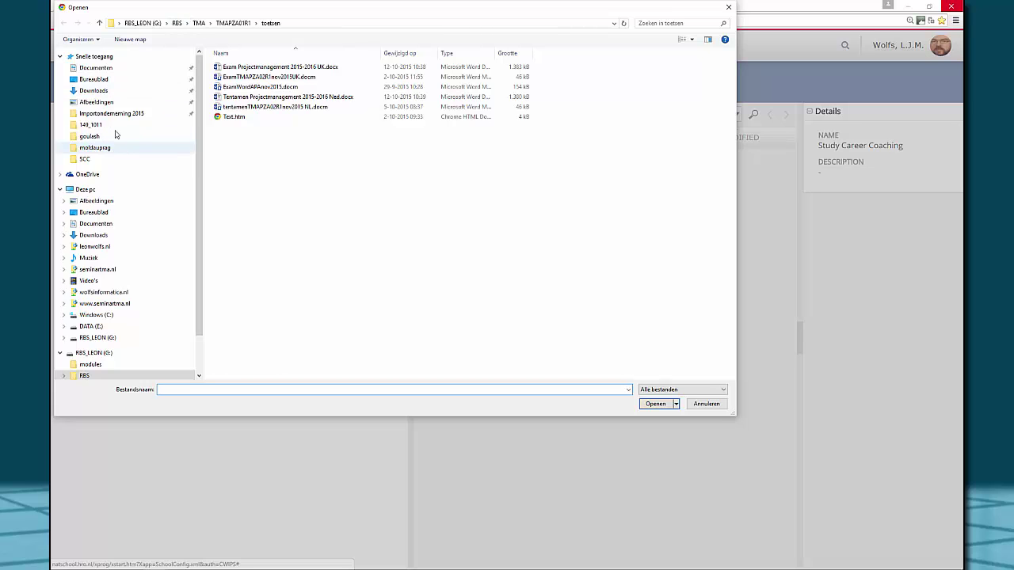
Upload the student's CV .docx from Documents\SCC into Study Career Coaching
left_click(96, 68)
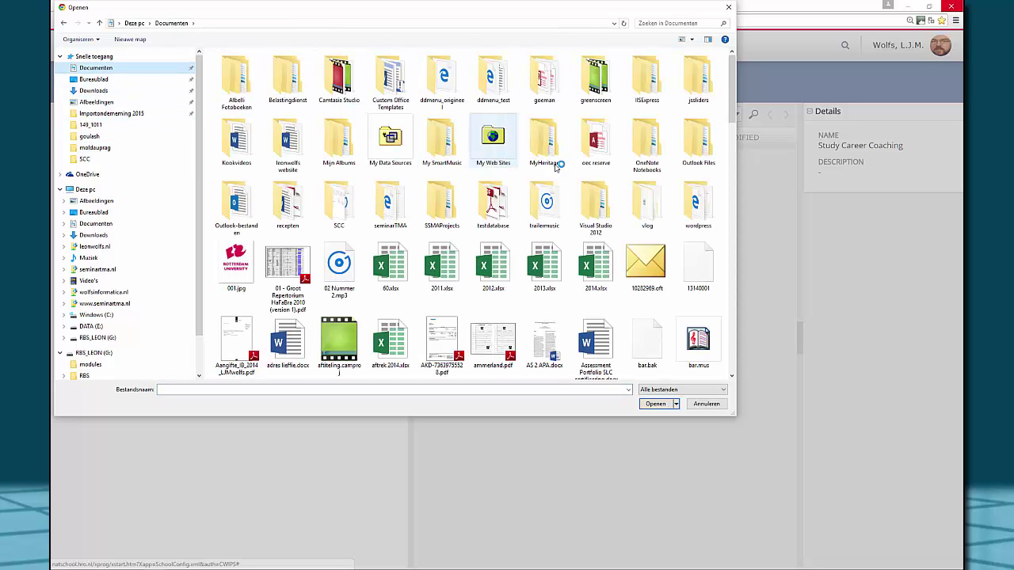
double_click(339, 205)
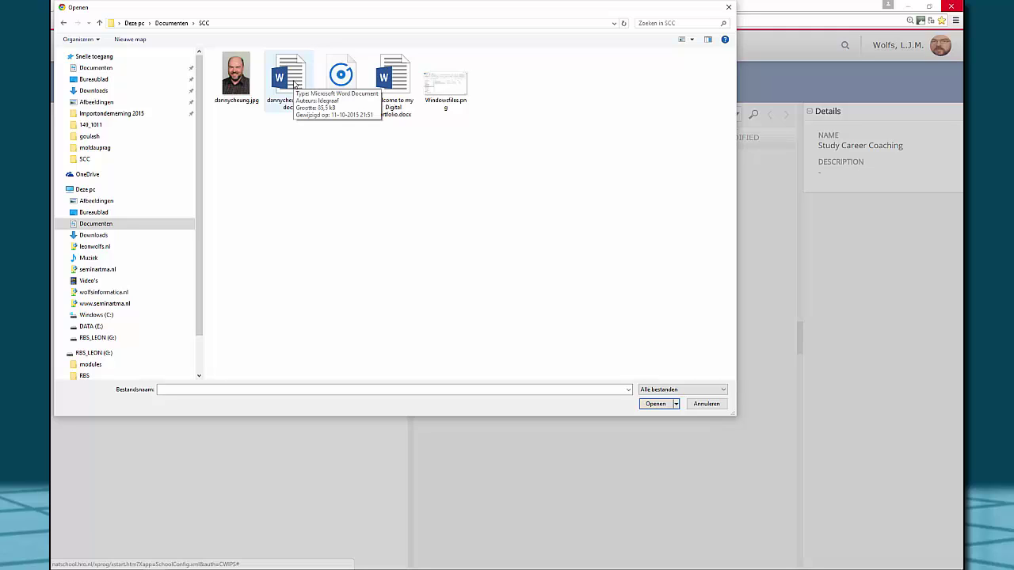
left_click(295, 83)
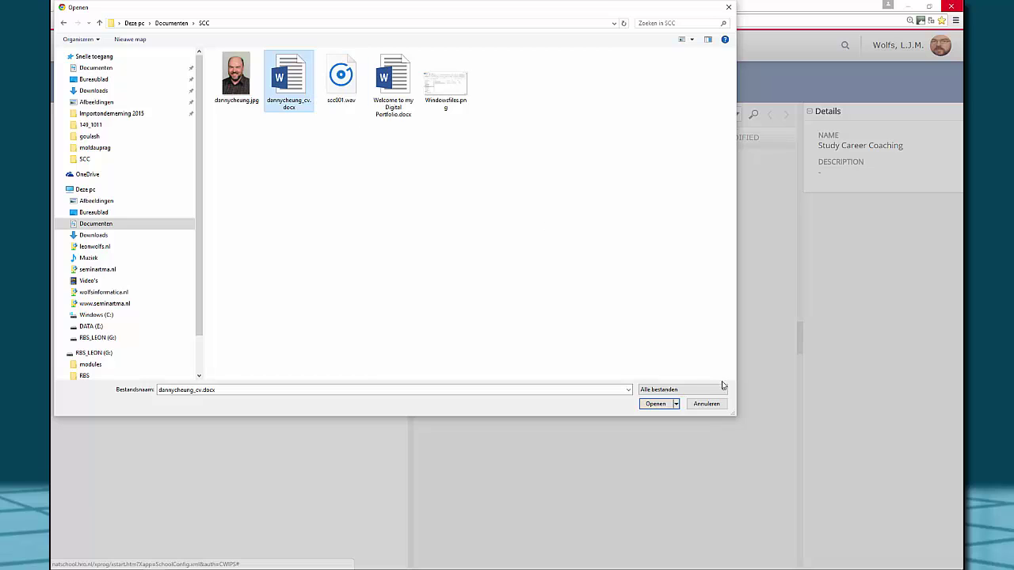
left_click(656, 404)
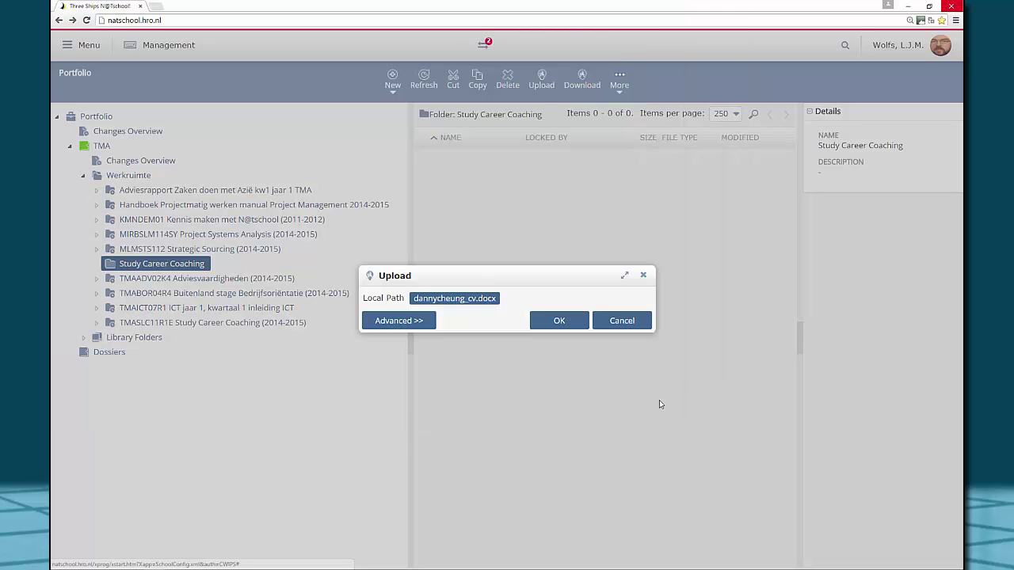
left_click(559, 321)
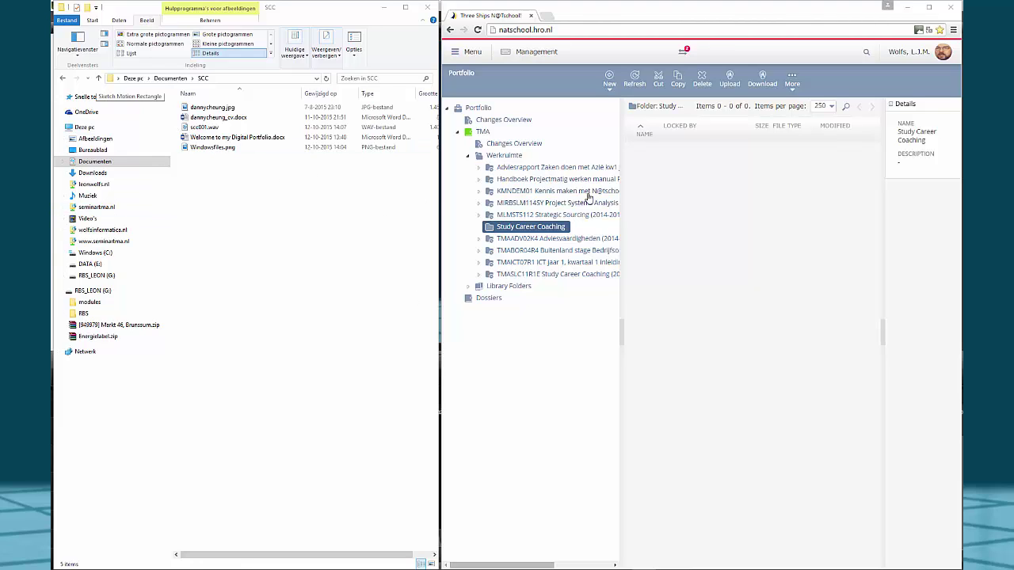
Drag the profile photo, CV and welcome document from Explorer into Study Career Coaching and upload them
left_click(217, 110)
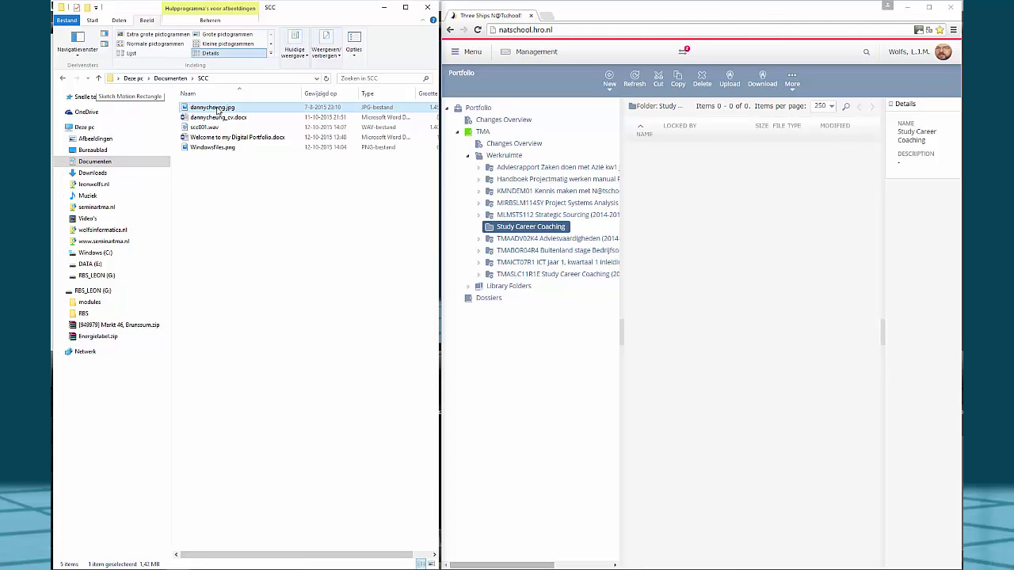
left_click(220, 119, "ctrl")
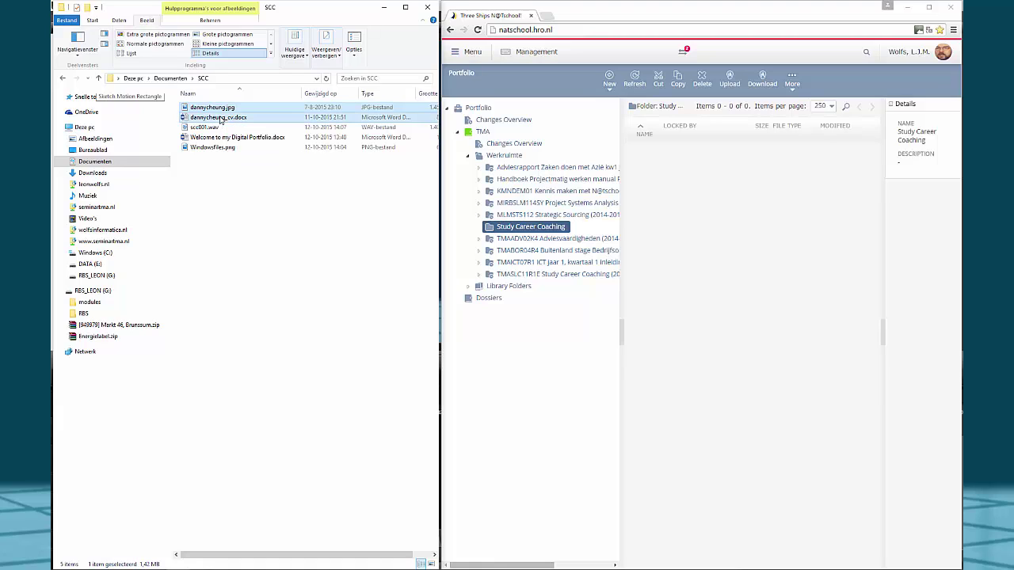
left_click(227, 141, "ctrl")
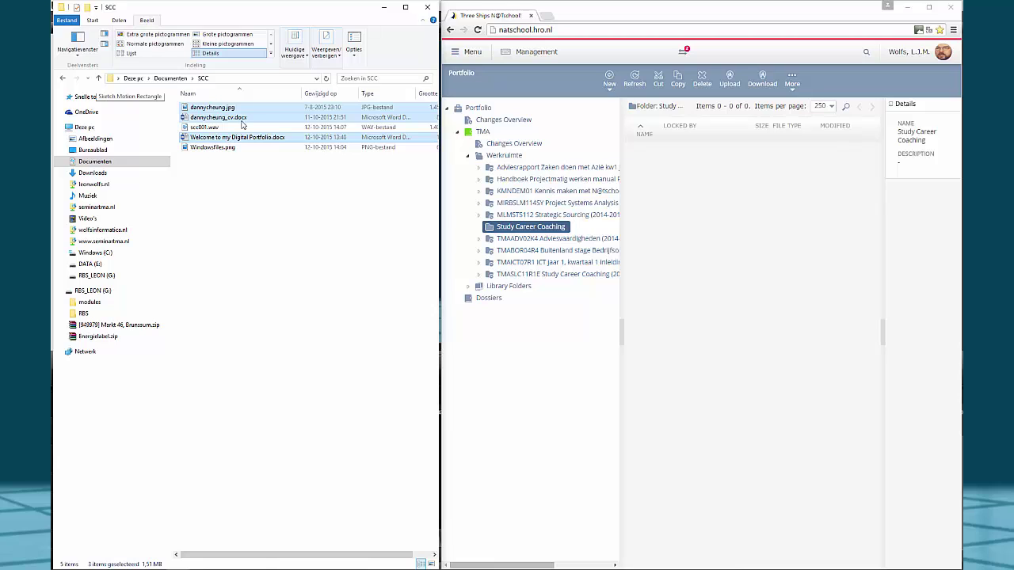
left_click_drag(252, 112, 713, 246)
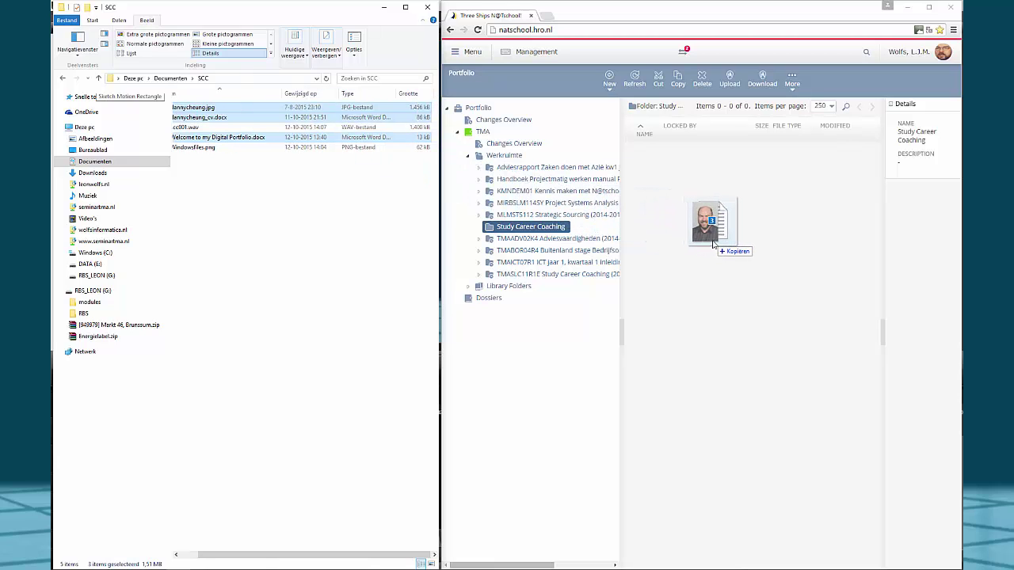
left_click_drag(713, 246, 712, 244)
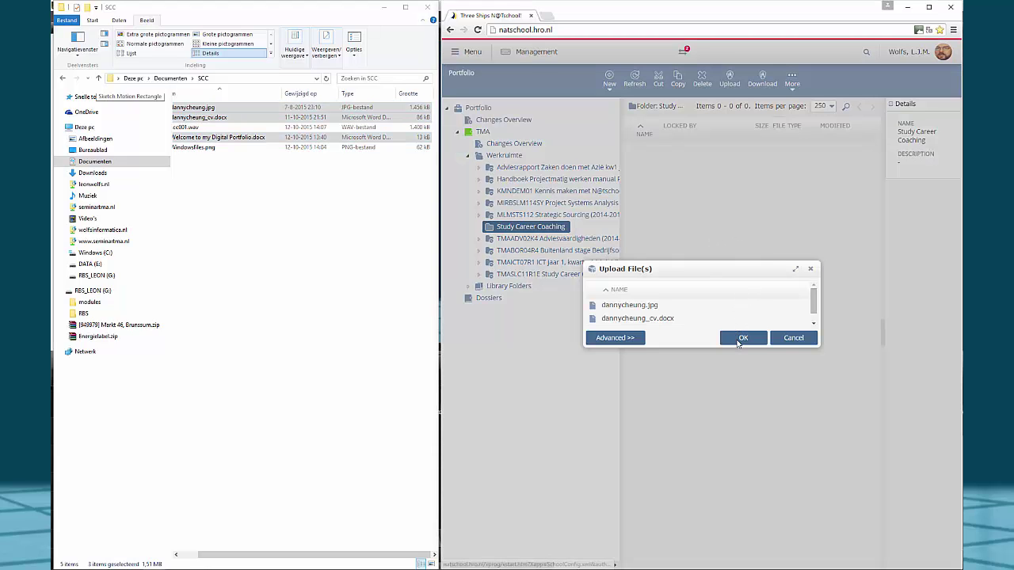
left_click(743, 338)
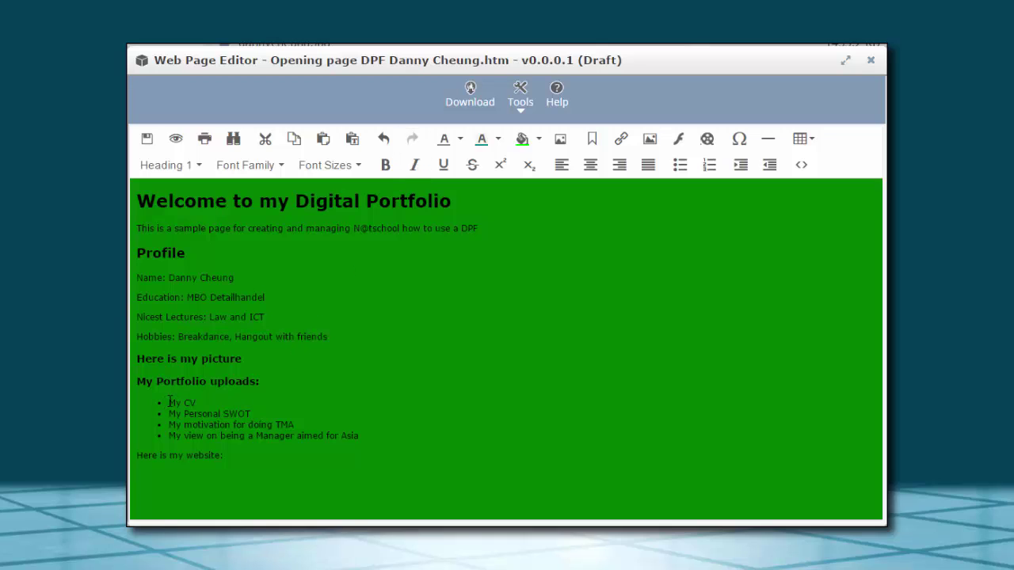
Link the 'My CV' text to the uploaded CV document in Study Career Coaching
left_click_drag(169, 402, 196, 405)
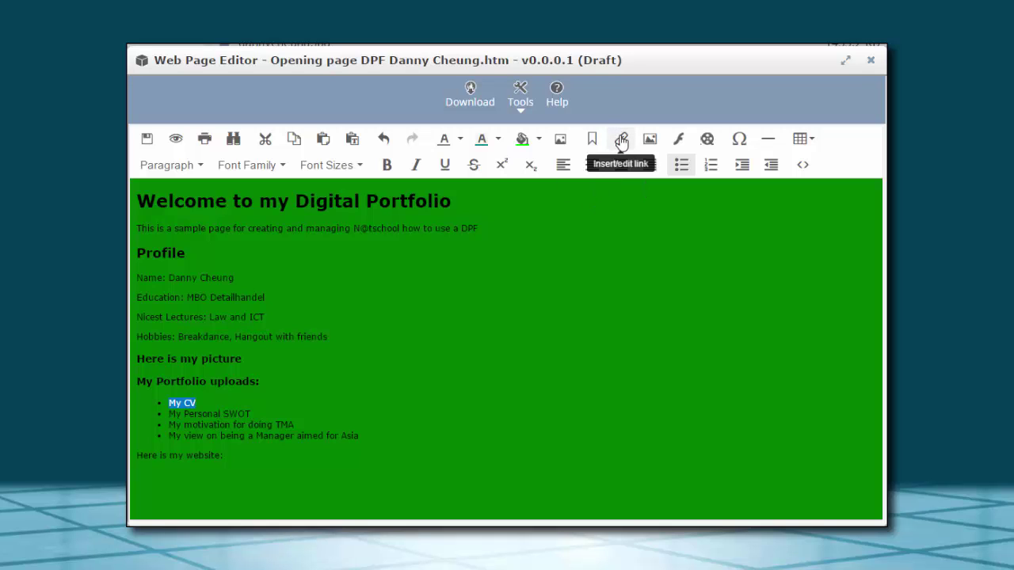
left_click(622, 141)
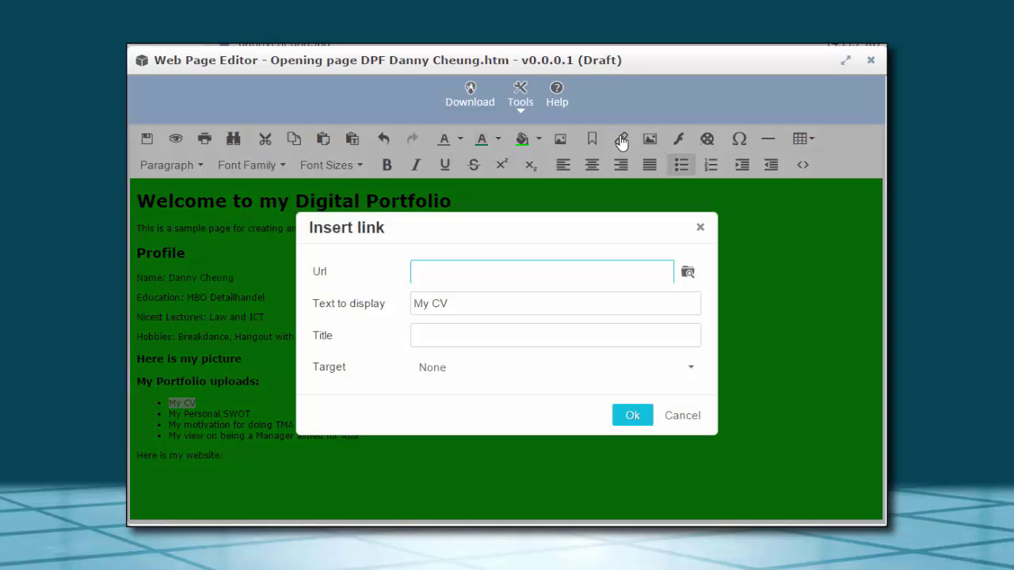
left_click(689, 274)
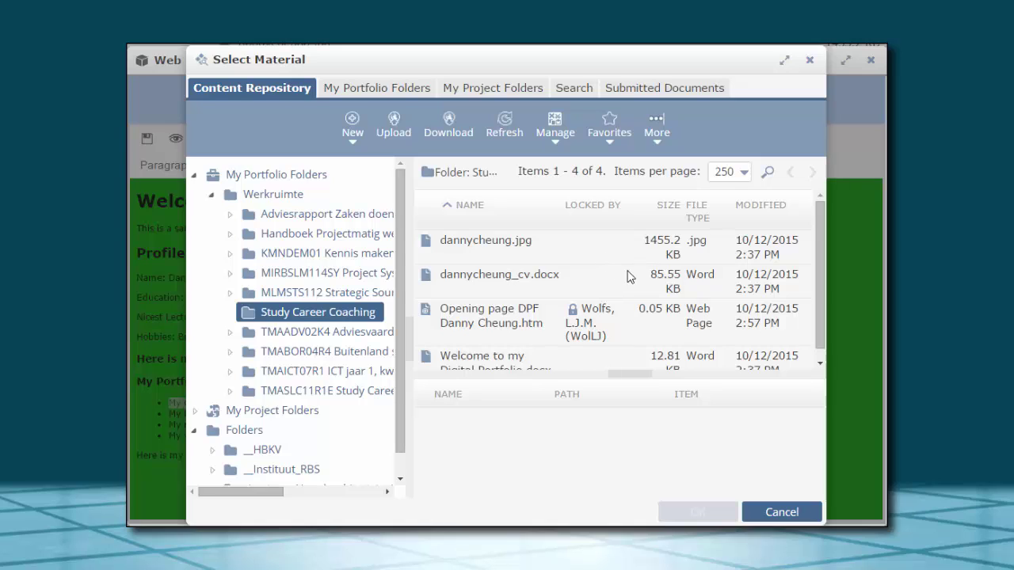
left_click(511, 278)
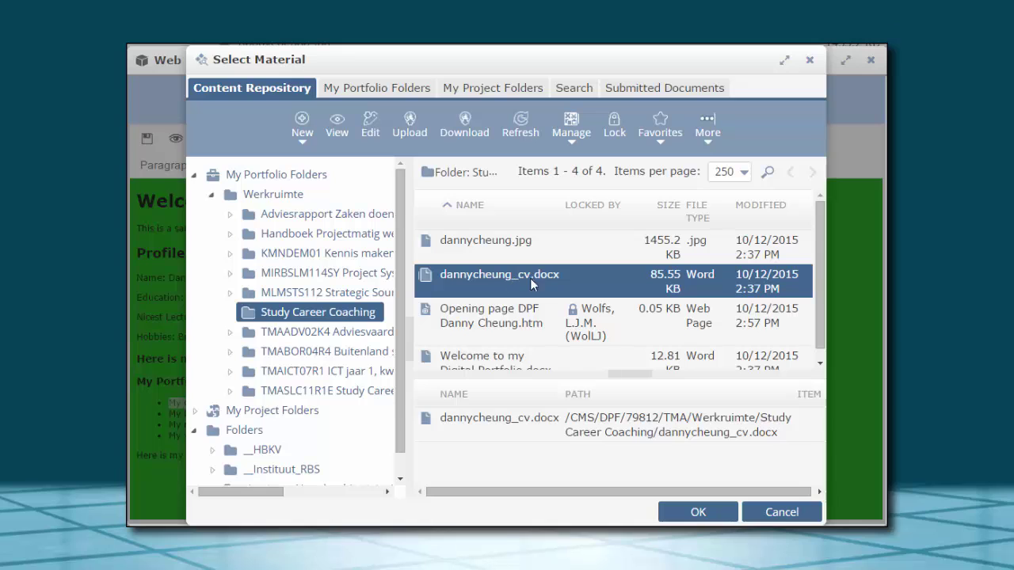
left_click(696, 513)
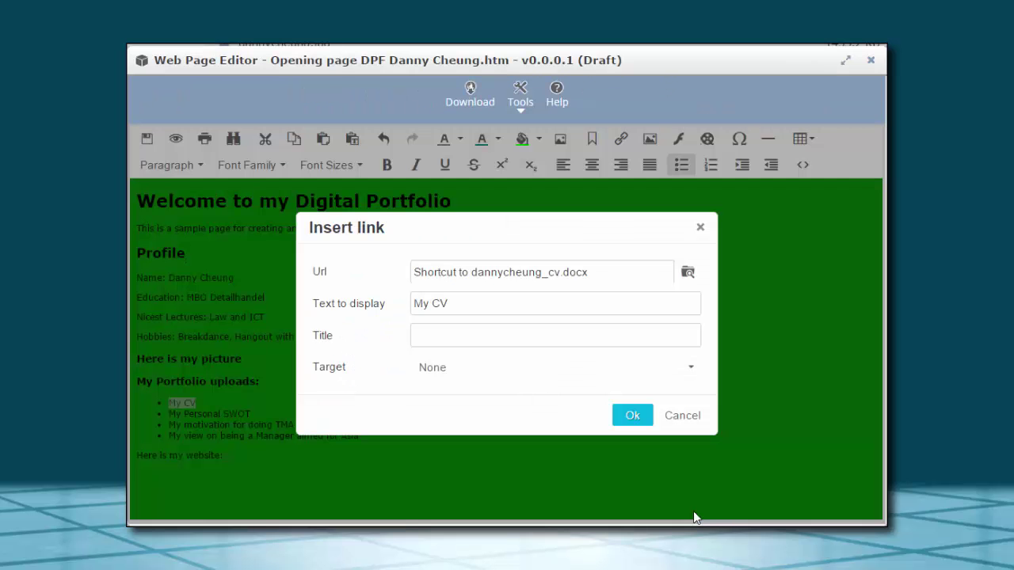
left_click(632, 417)
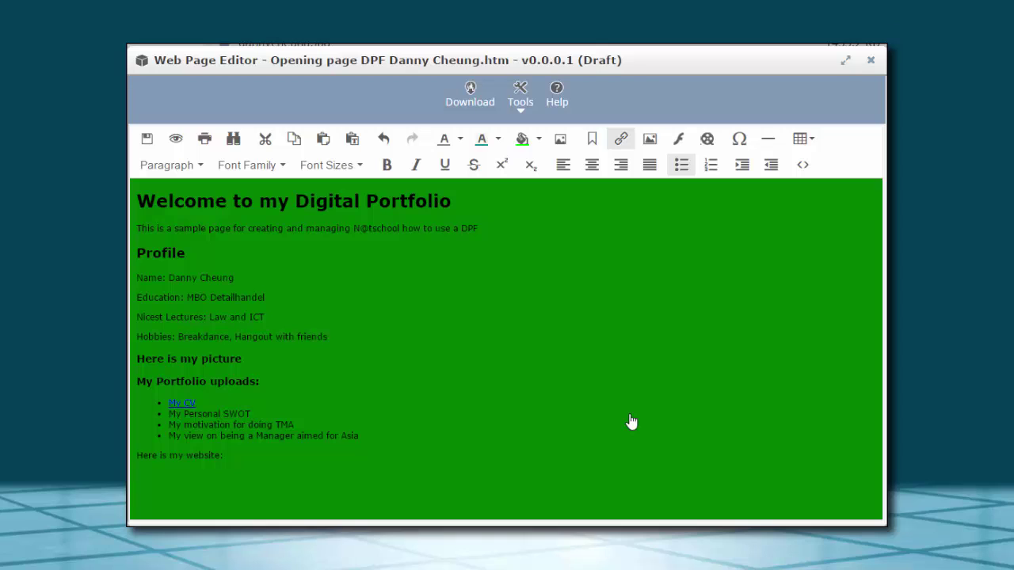
Save the portfolio page, preview it in the browser, then bring up the opening page file's actions
left_click(148, 142)
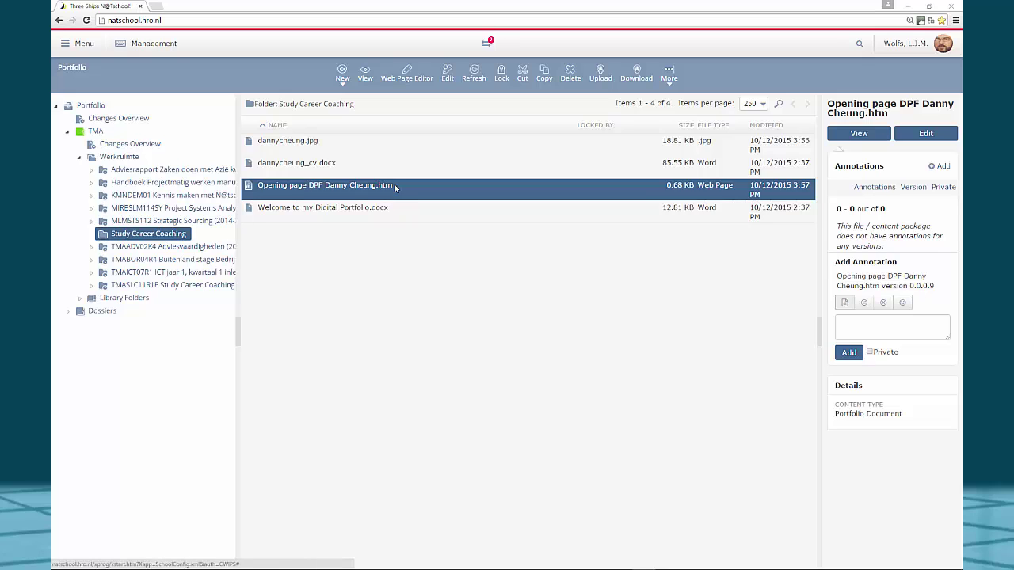
left_click(852, 135)
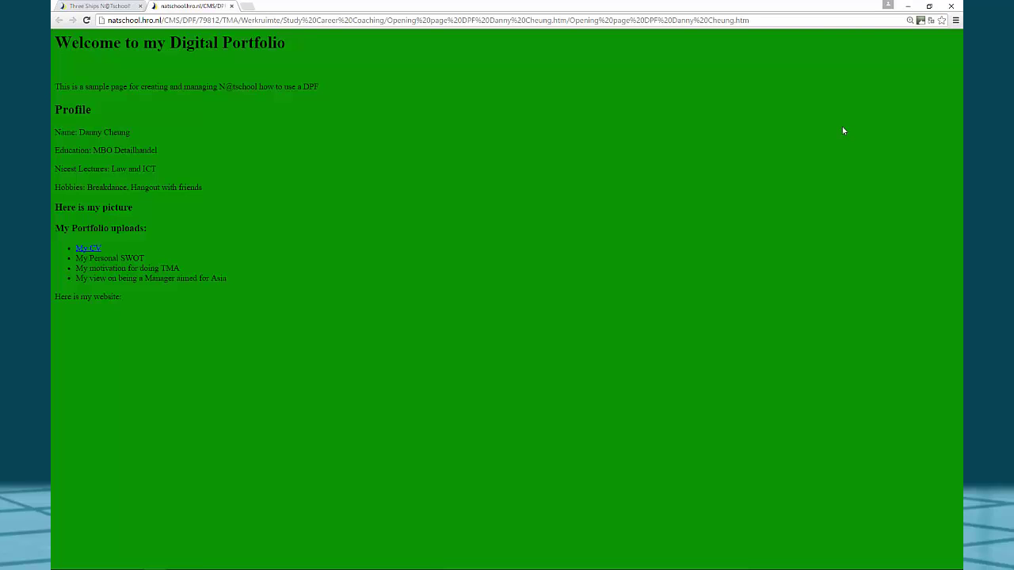
left_click(233, 6)
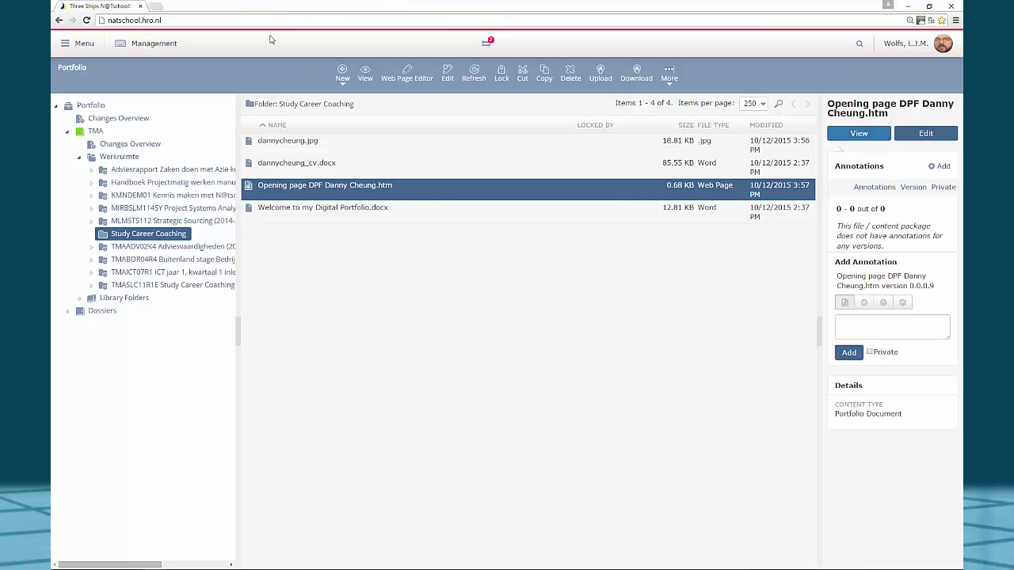
right_click(399, 195)
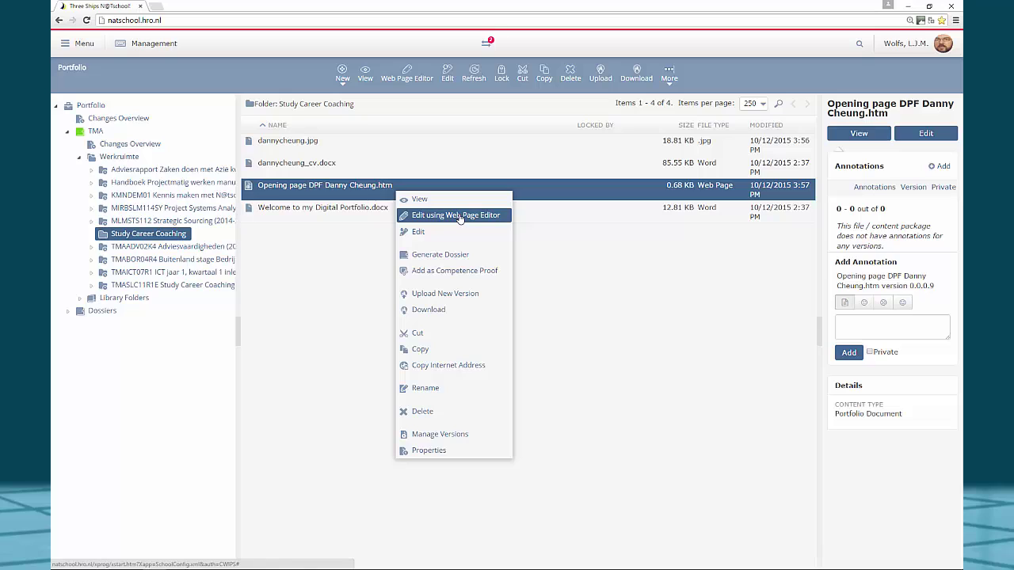
left_click(460, 217)
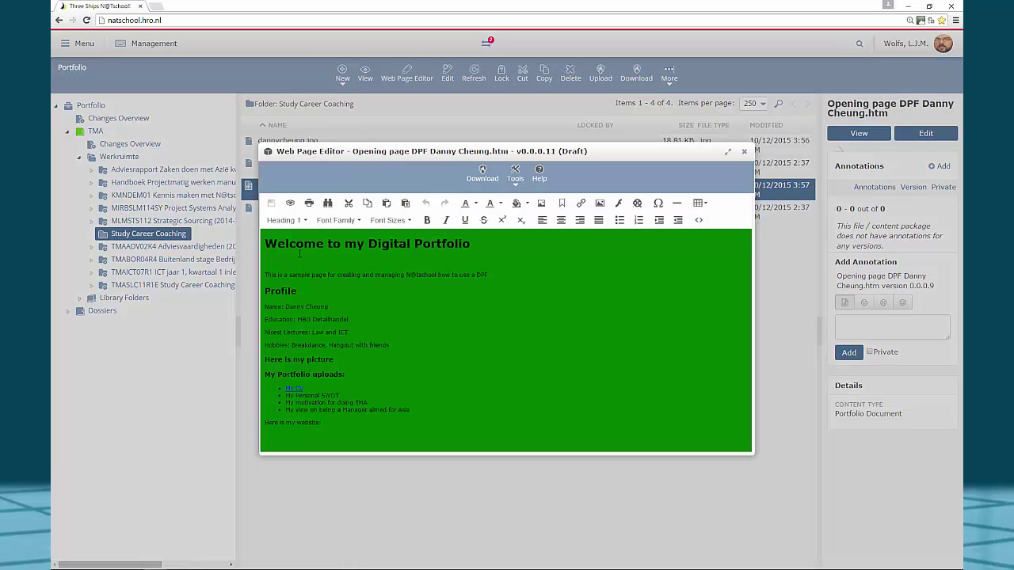
left_click(275, 260)
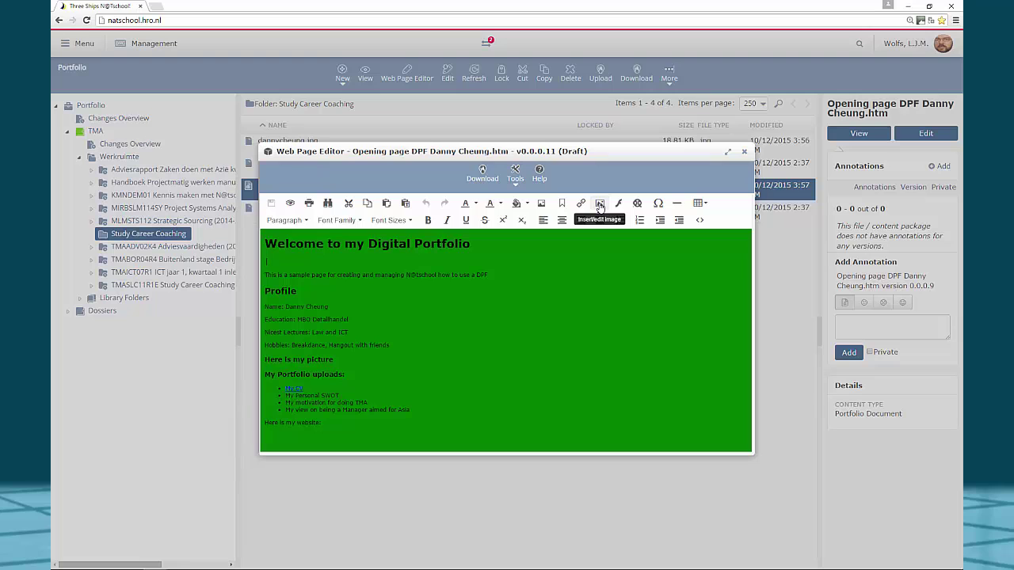
left_click(599, 204)
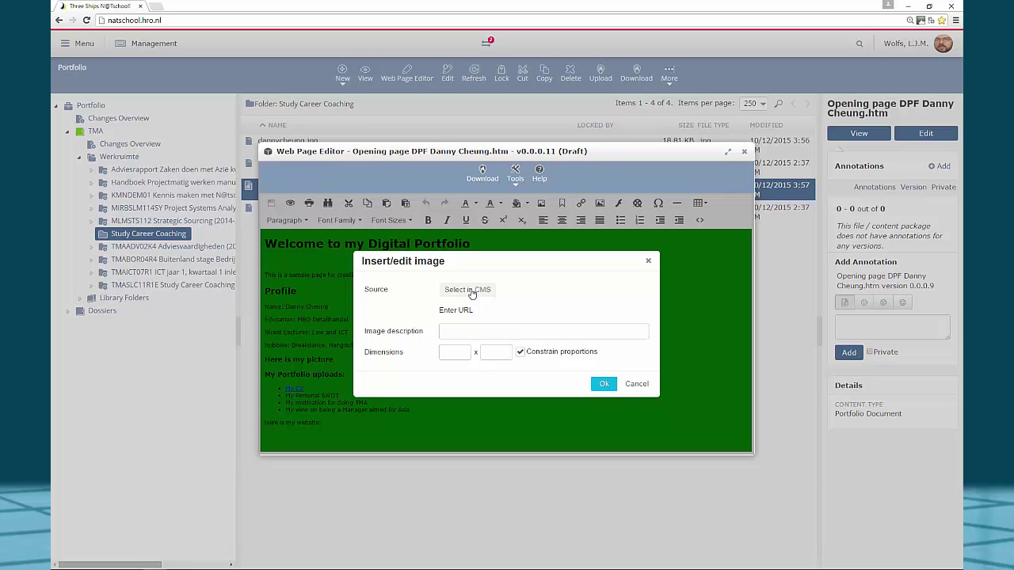
left_click(469, 290)
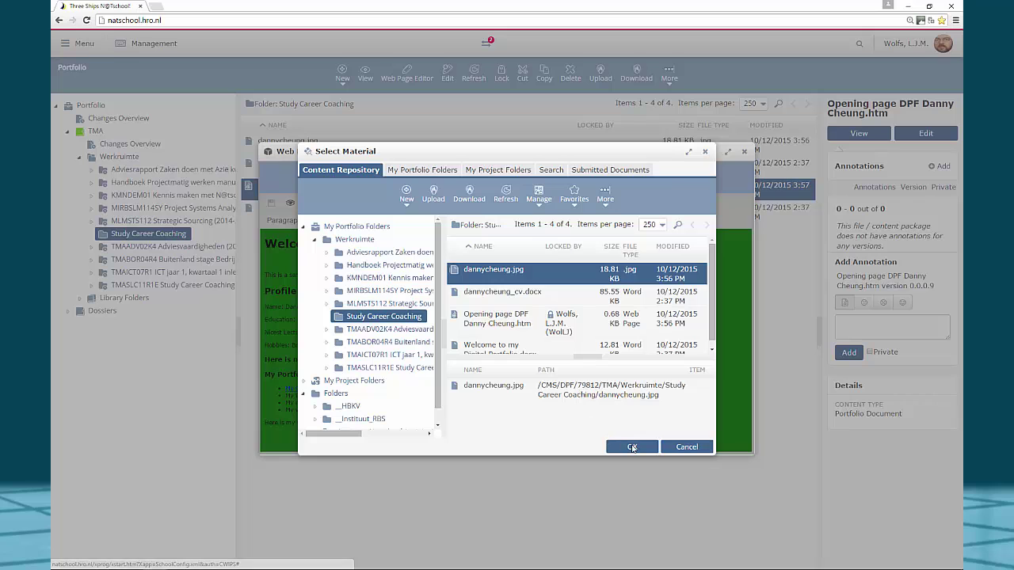
left_click(633, 448)
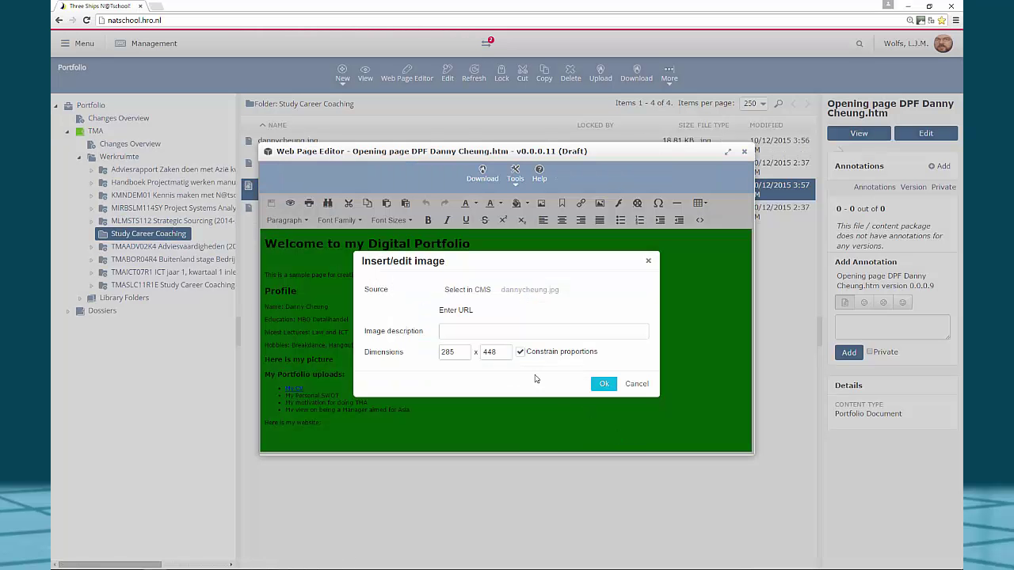
left_click(459, 331)
type("M")
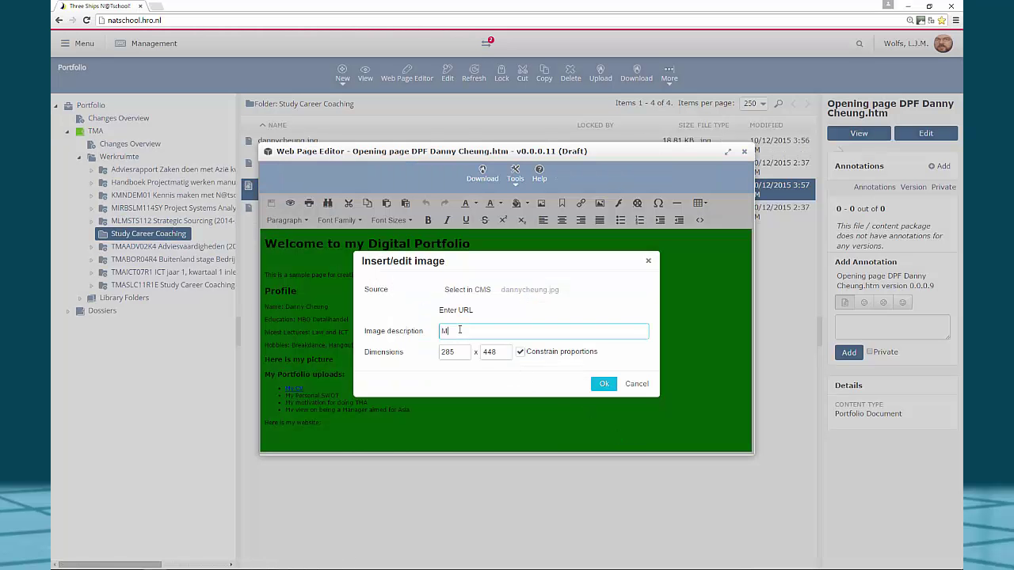
type("y Photo")
left_click(607, 384)
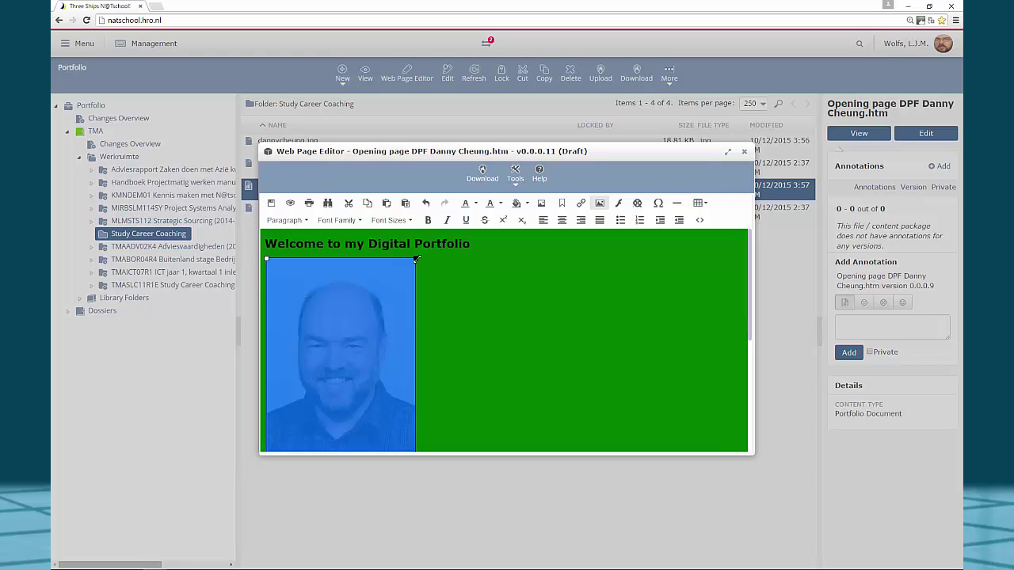
Shrink the photo to about 183 × 288, then save the page and close the editor
left_click_drag(415, 258, 355, 343)
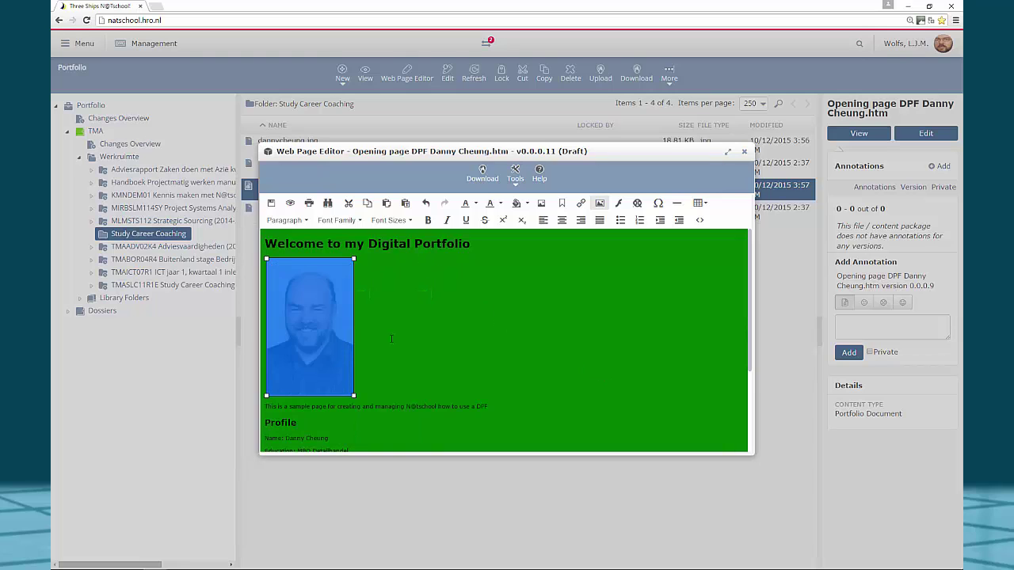
left_click(418, 341)
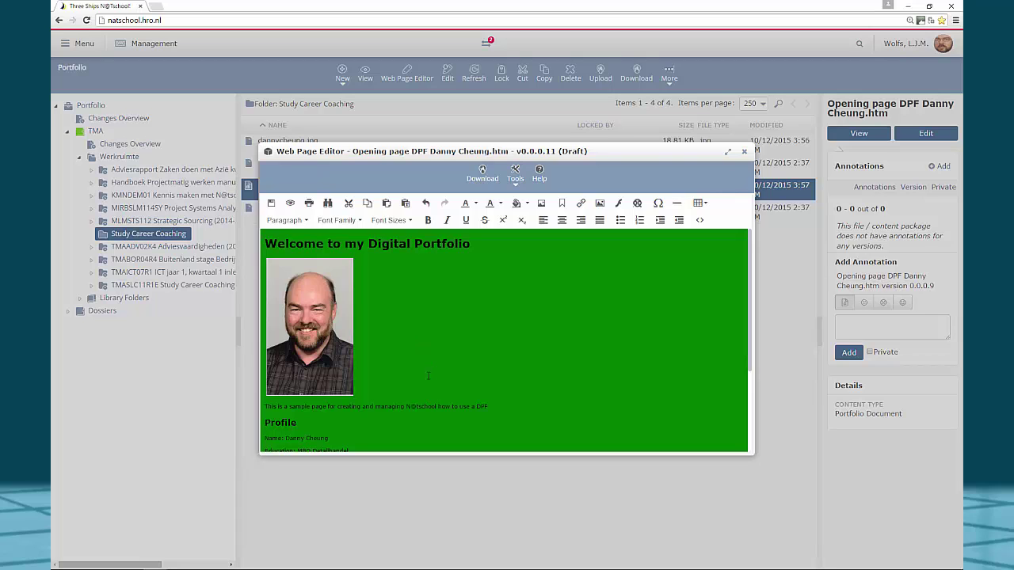
left_click(272, 205)
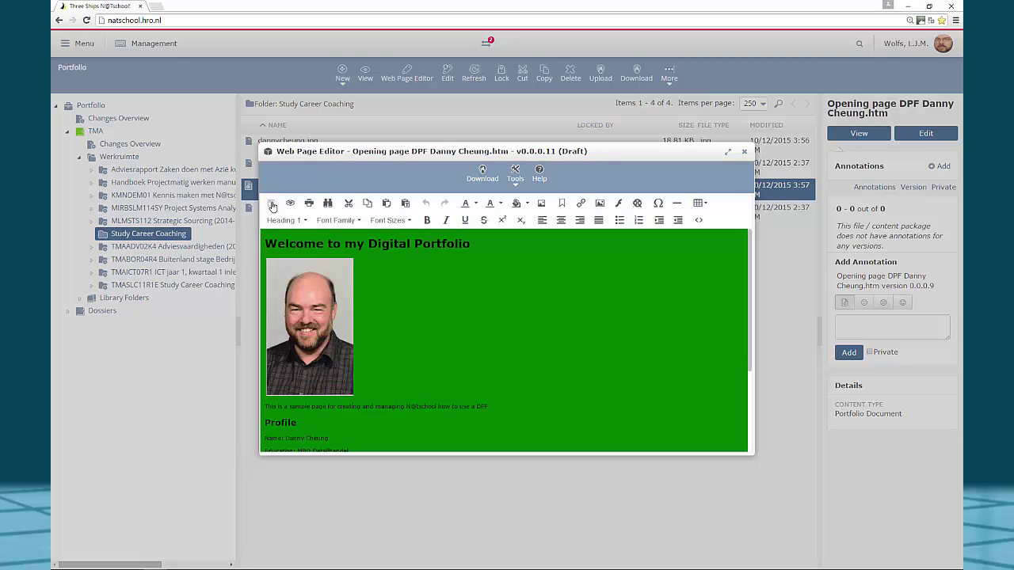
left_click(744, 153)
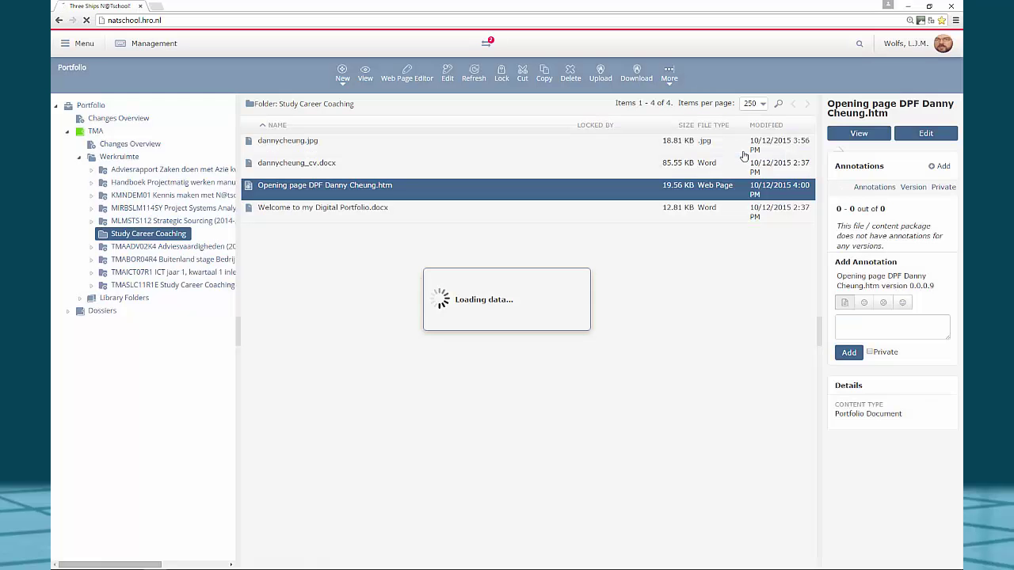